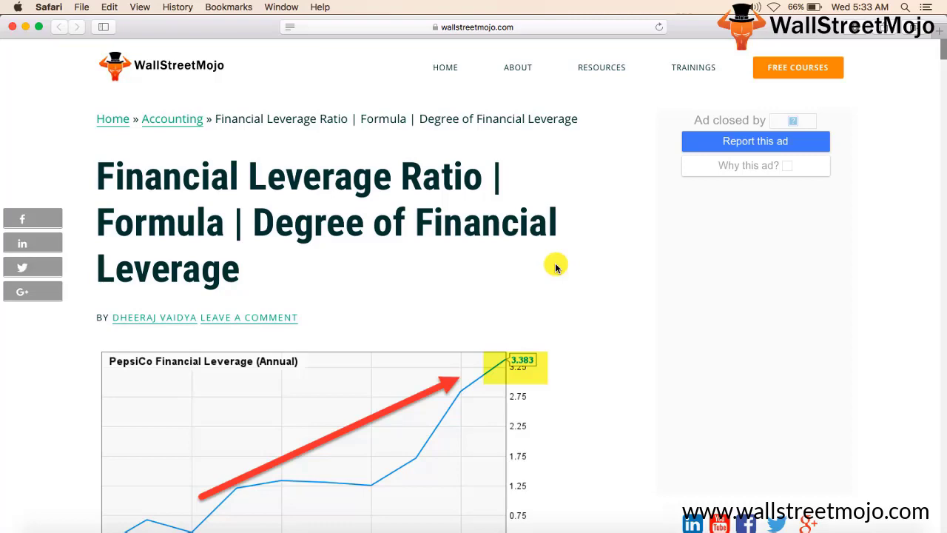
Examine the "What is Financial Leverage?" section of the web article.
scroll(557, 268, "down", 10)
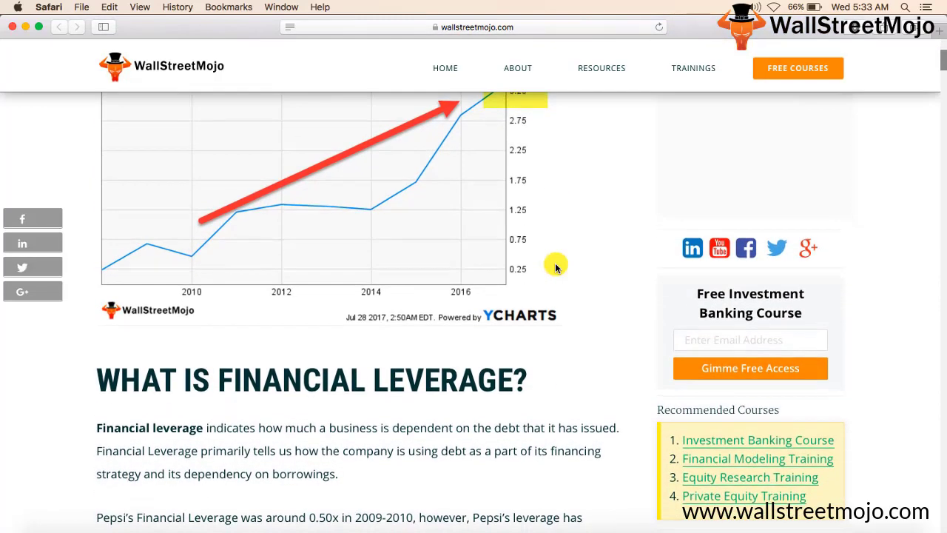
scroll(557, 268, "down", 2)
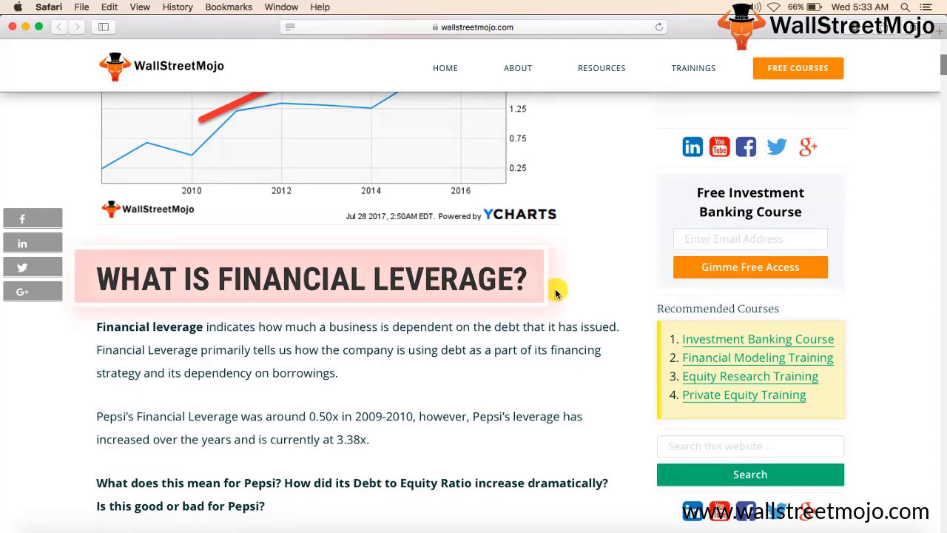
scroll(556, 316, "down", 1)
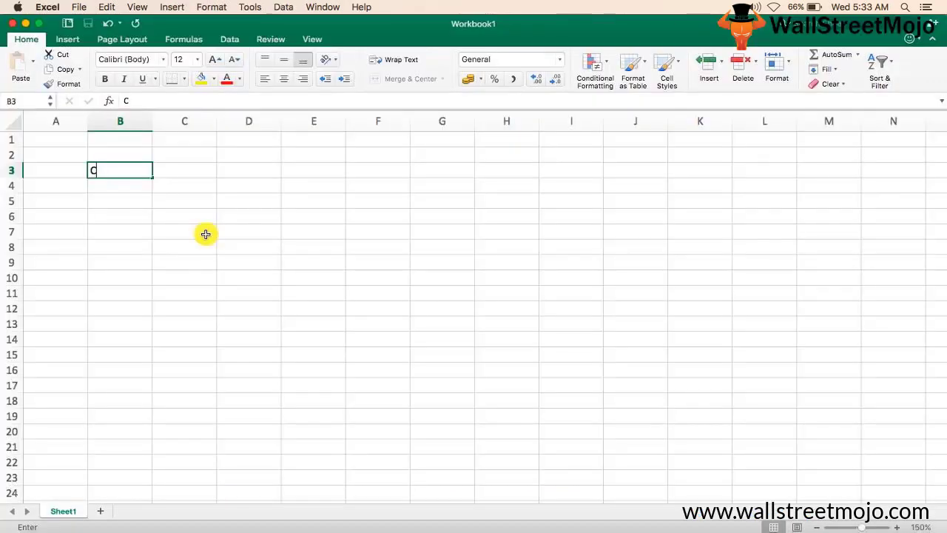
In the Excel workbook, enter the labels Capital in B3, Equity in B5 and Debt in B7.
type("apital")
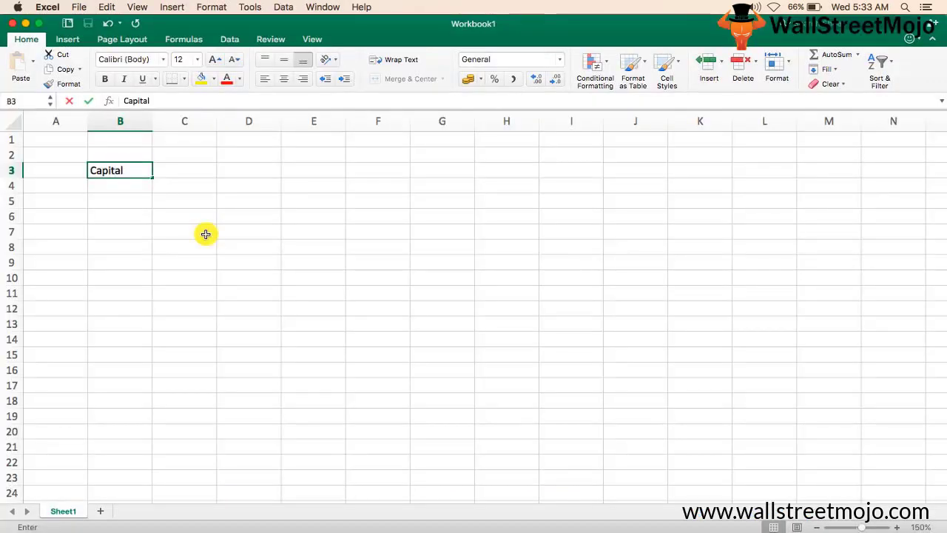
key("Return")
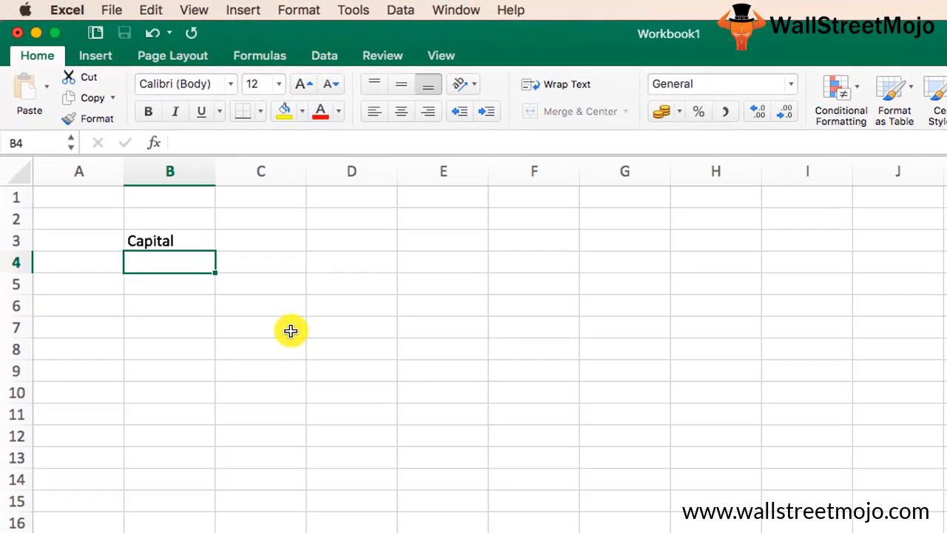
key("Return")
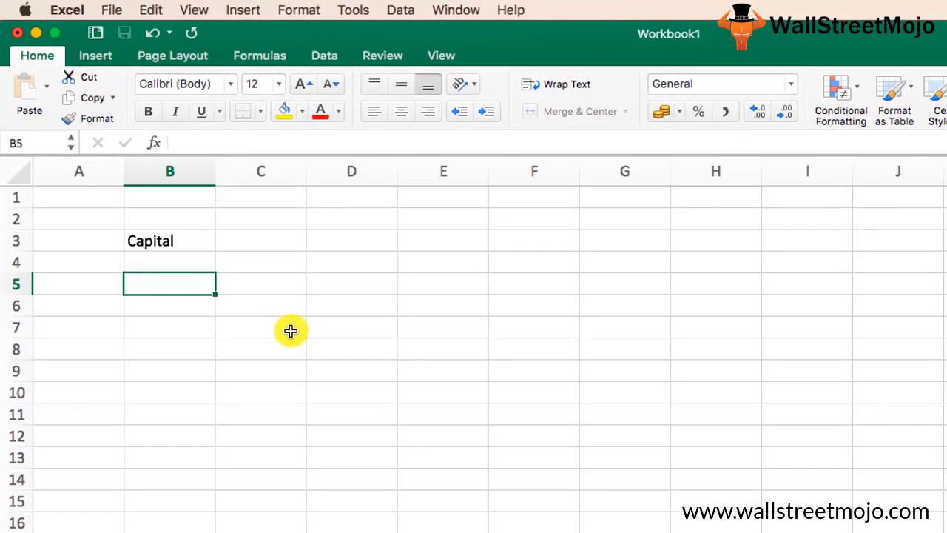
type("Equity")
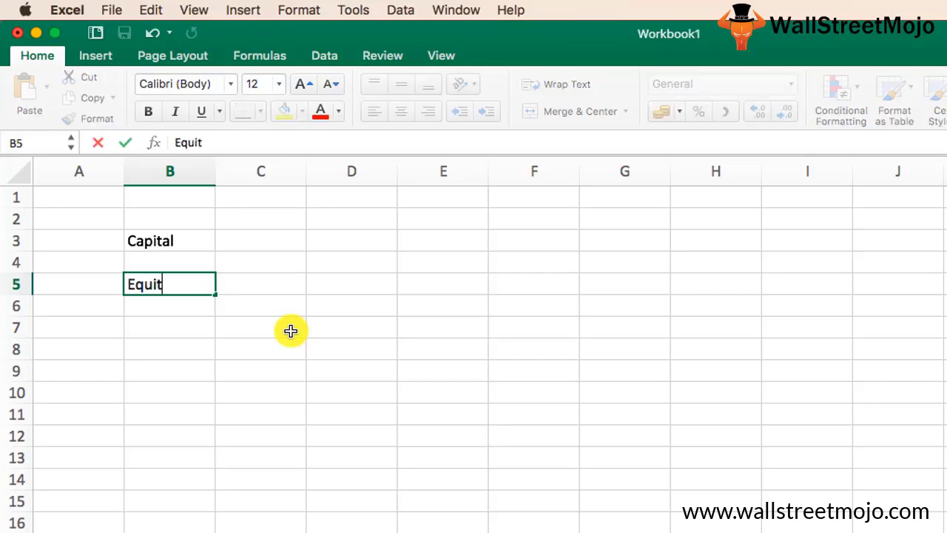
key("Return")
key("Return")
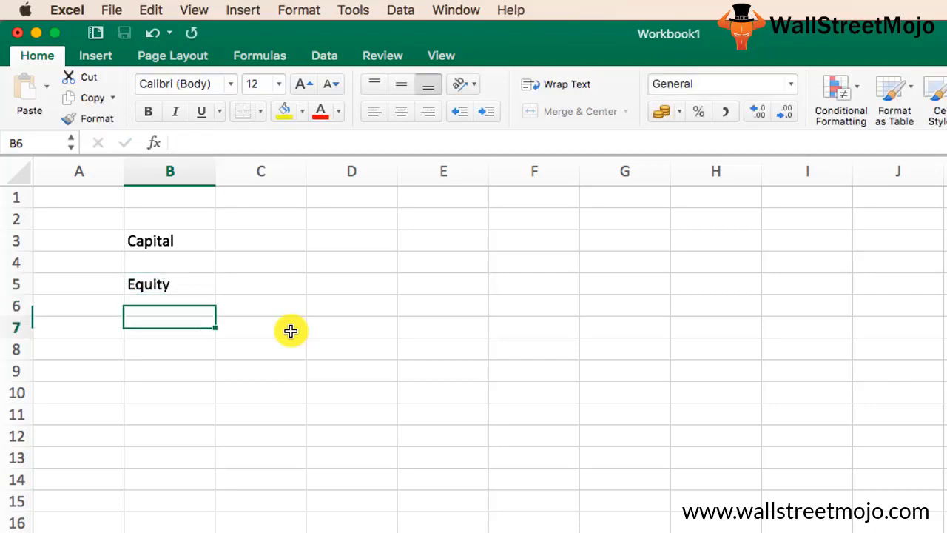
type("Deby=")
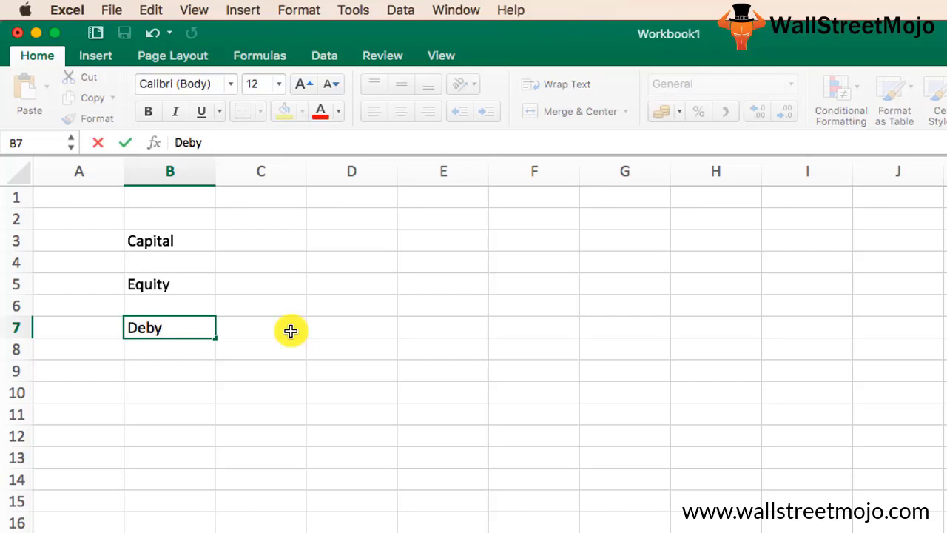
key("BackSpace")
key("BackSpace")
type("t")
key("Return")
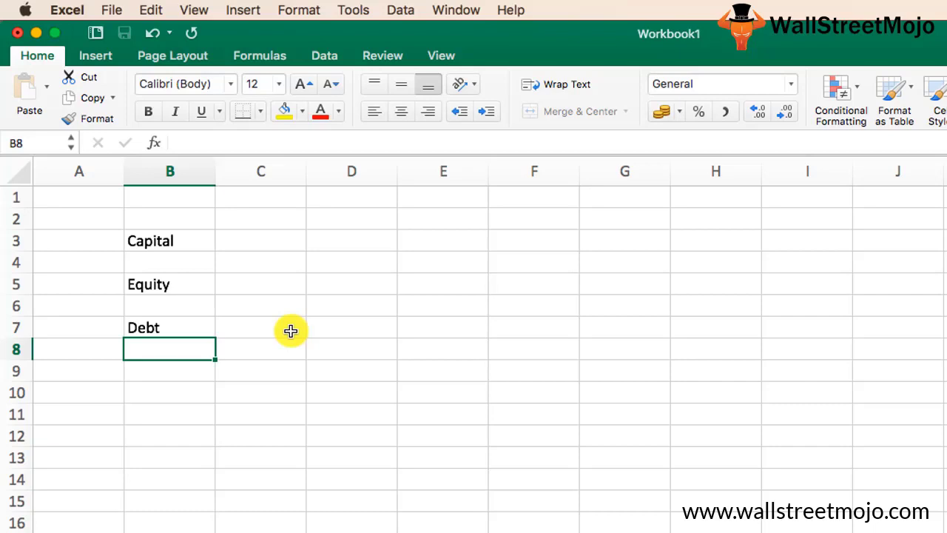
left_click(187, 287)
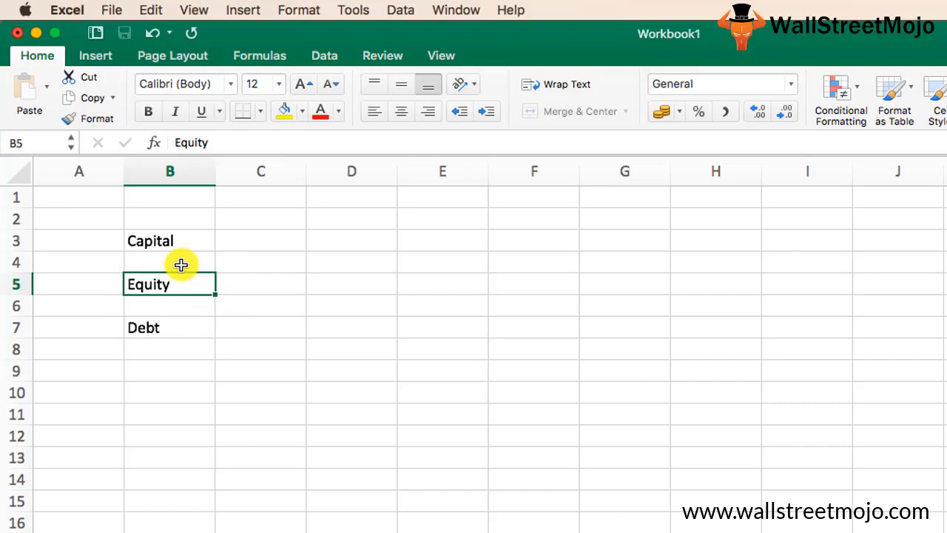
left_click(182, 319)
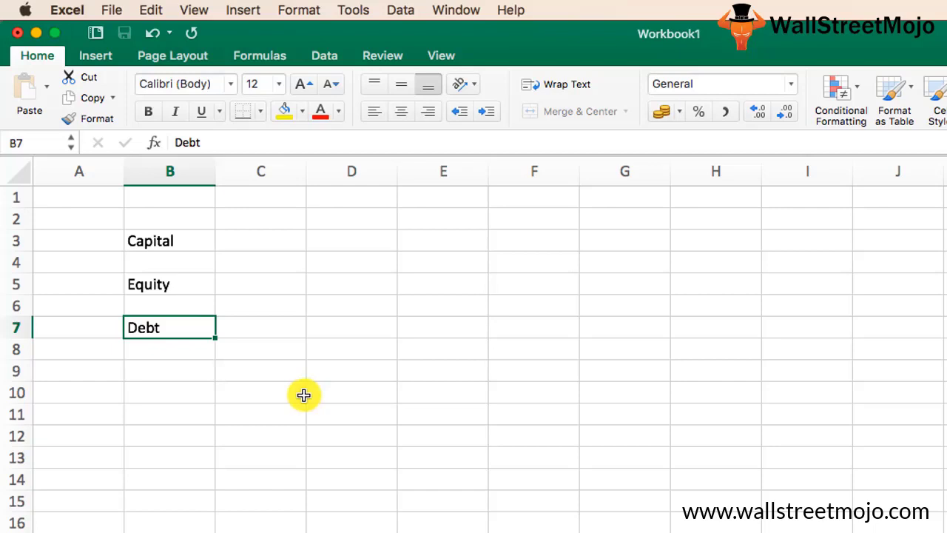
left_click(146, 342)
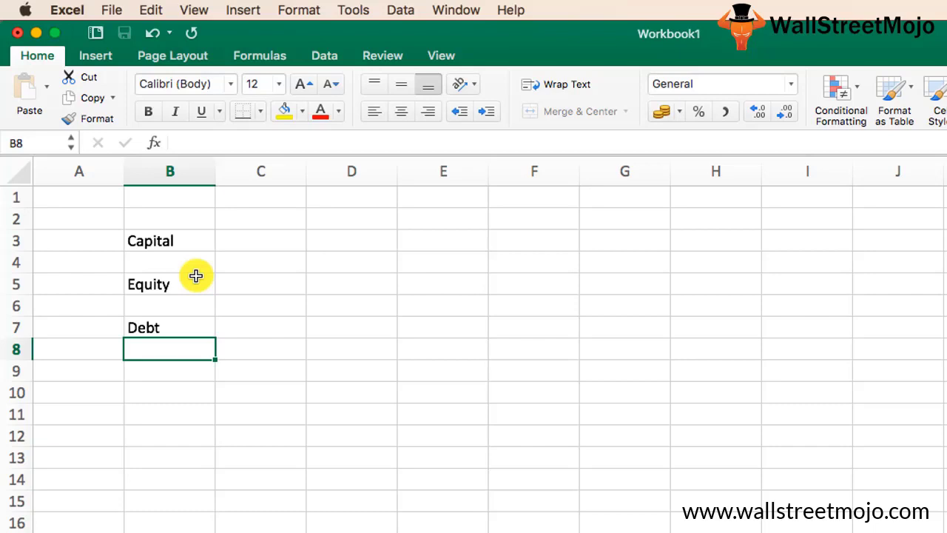
Enter the label "Financial Leverage Ratio" in B9 and widen column B to fit it.
left_click(175, 368)
type("F")
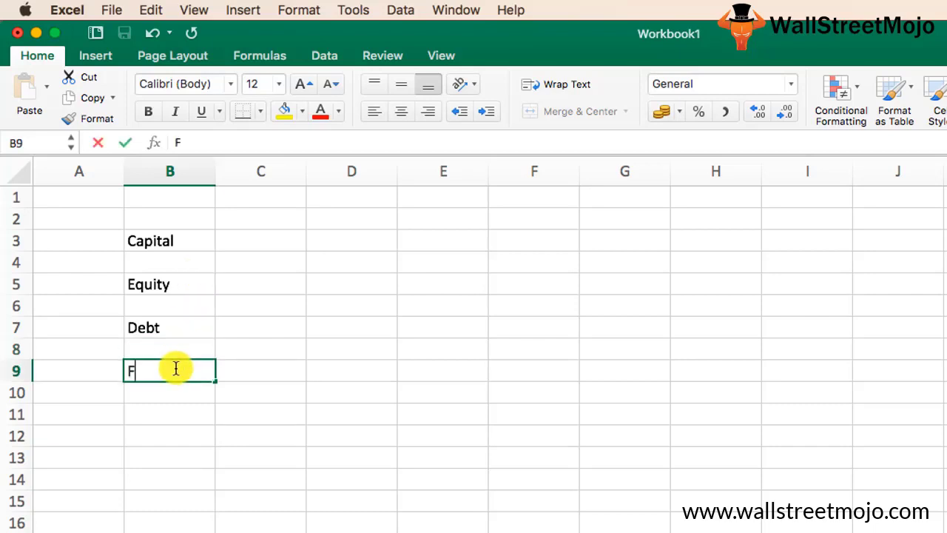
type("inance")
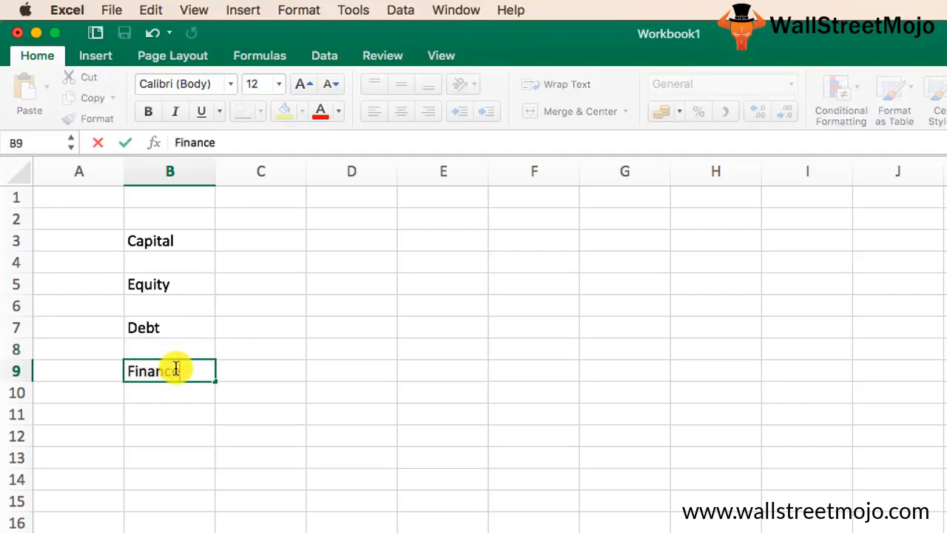
key("BackSpace")
type("ial Leve")
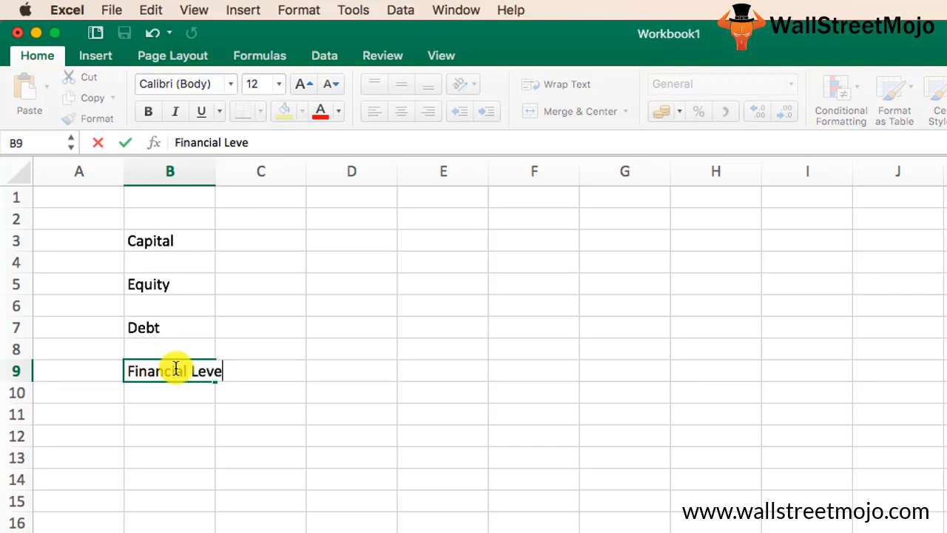
type("rage Ration")
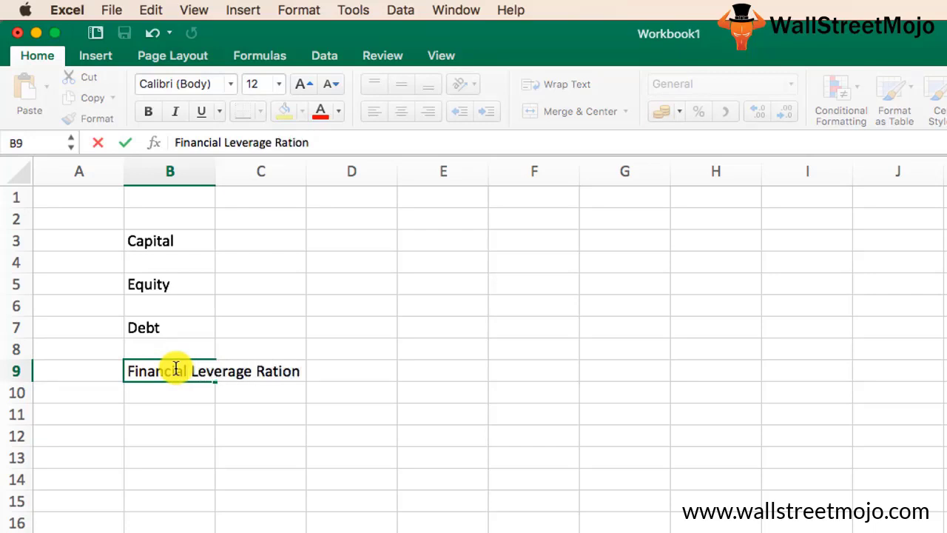
key("BackSpace")
key("Tab")
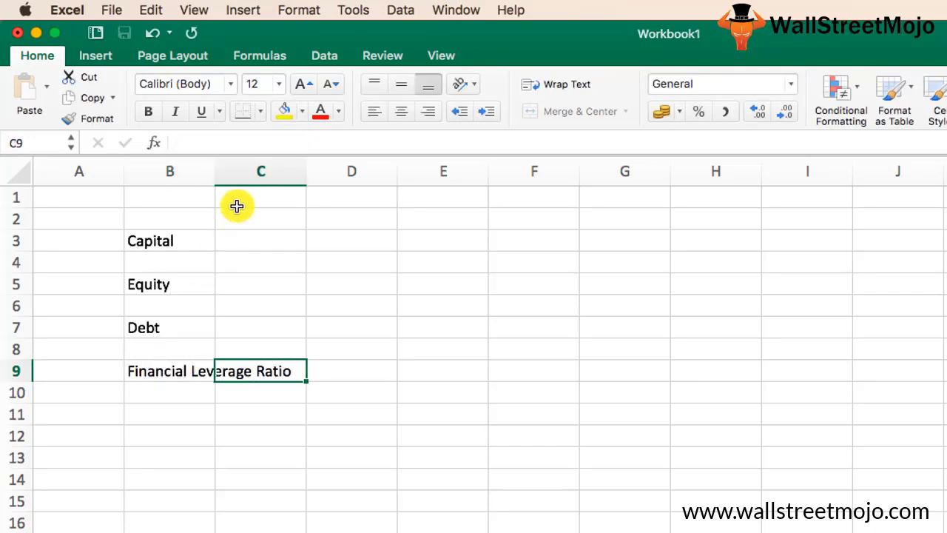
left_click_drag(220, 178, 319, 184)
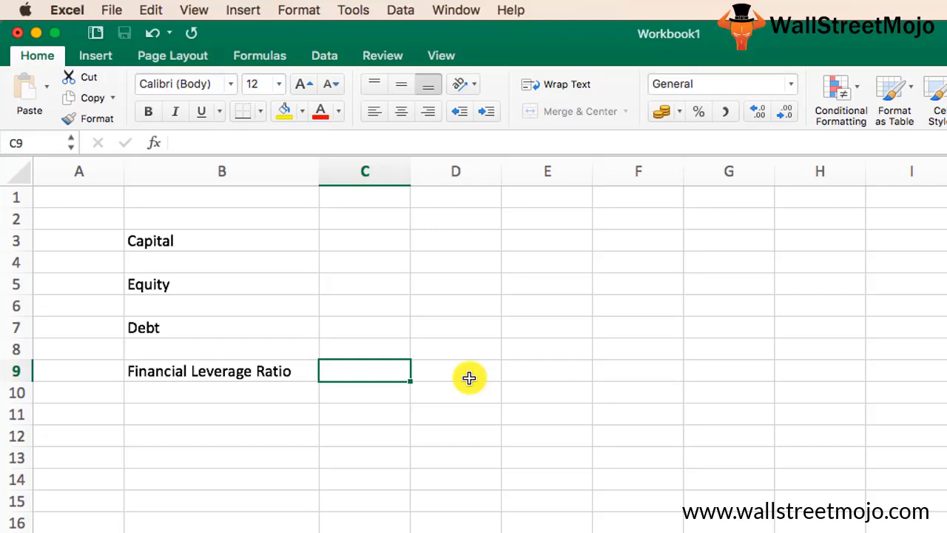
Extend the label in B9 to read "Financial Leverage Ratio = Debt/Equity".
key("Left")
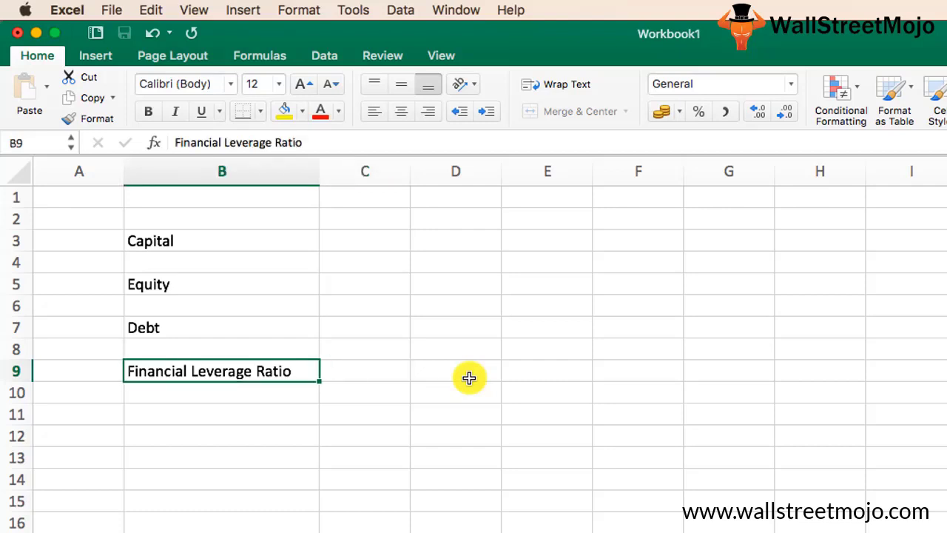
double_click(291, 371)
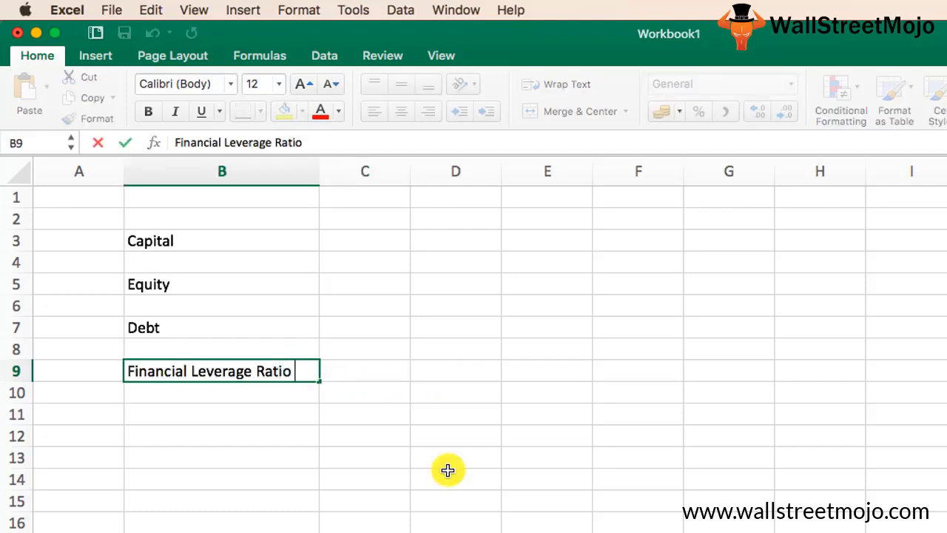
type("= Debt/Equity")
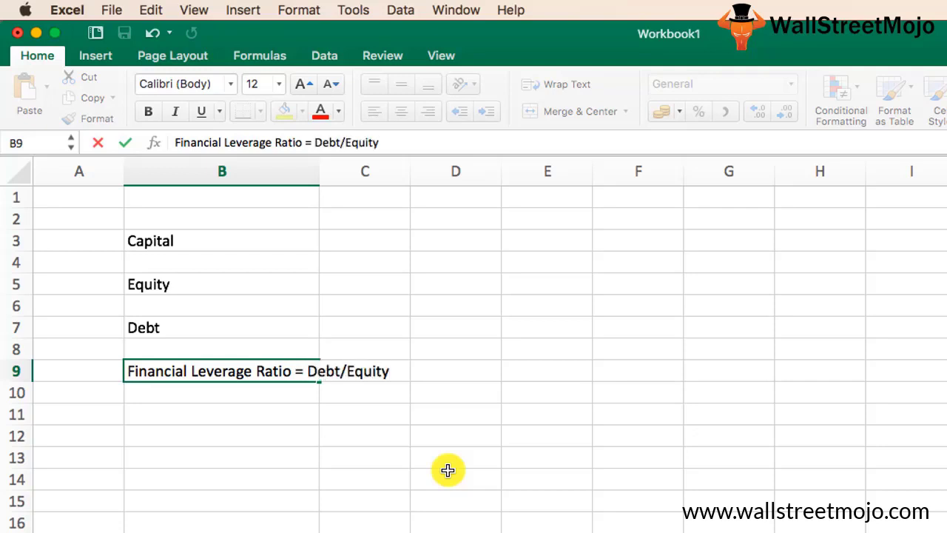
key("Return")
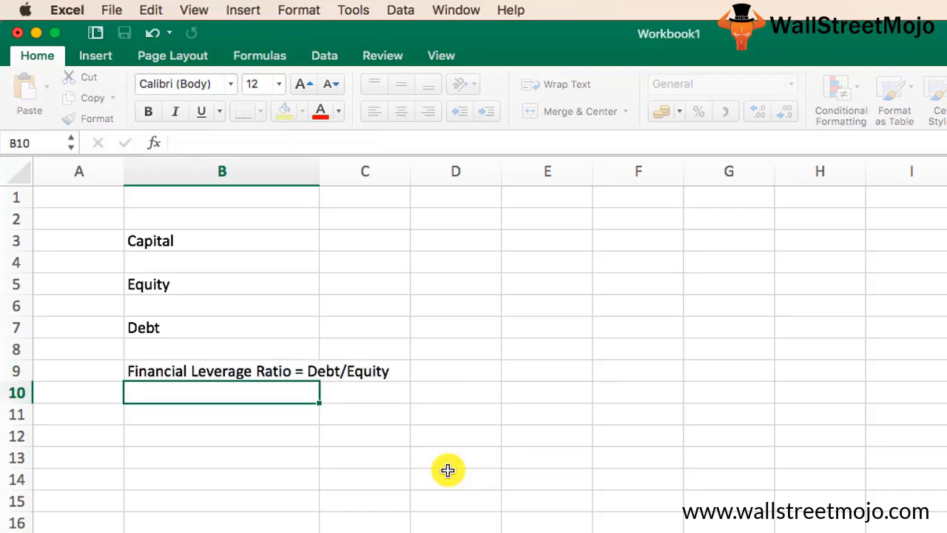
key("Return")
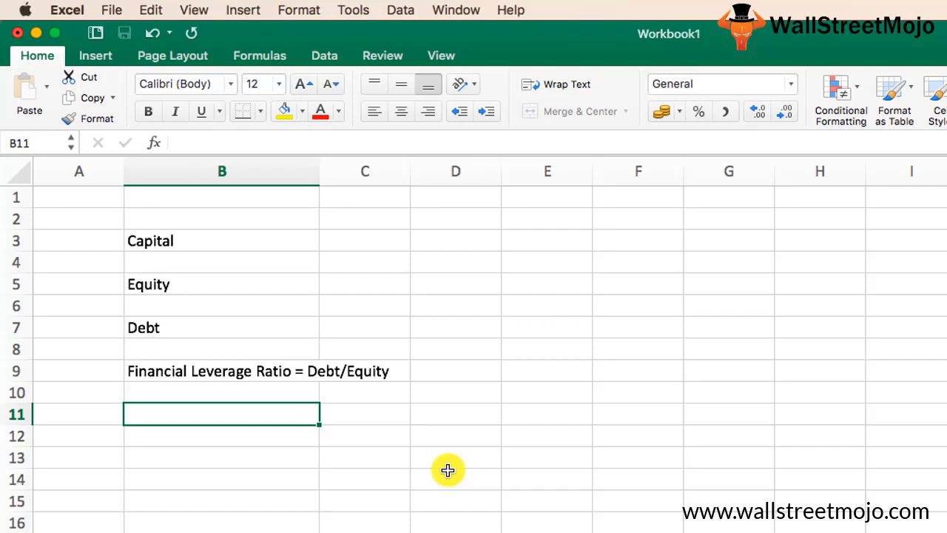
Enter the heading "Example" in B11 and make it bold.
type("Example")
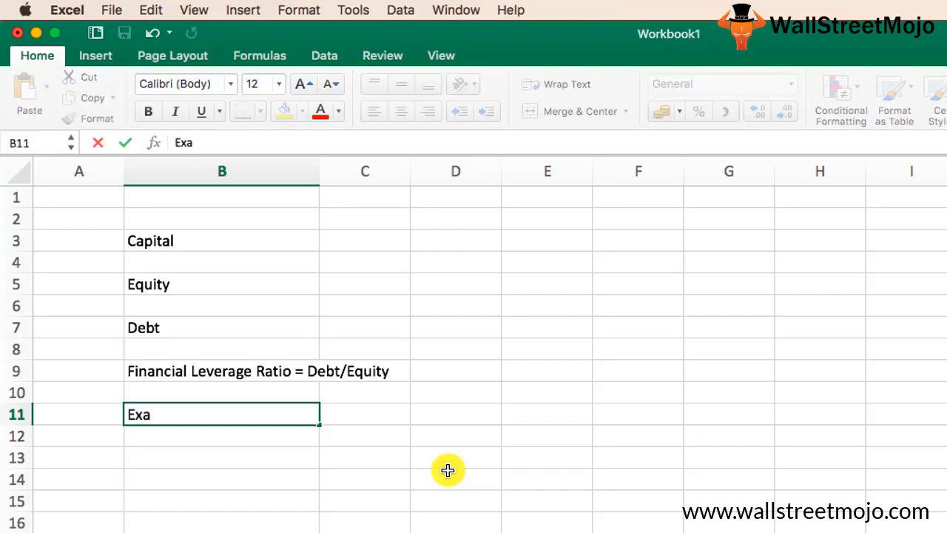
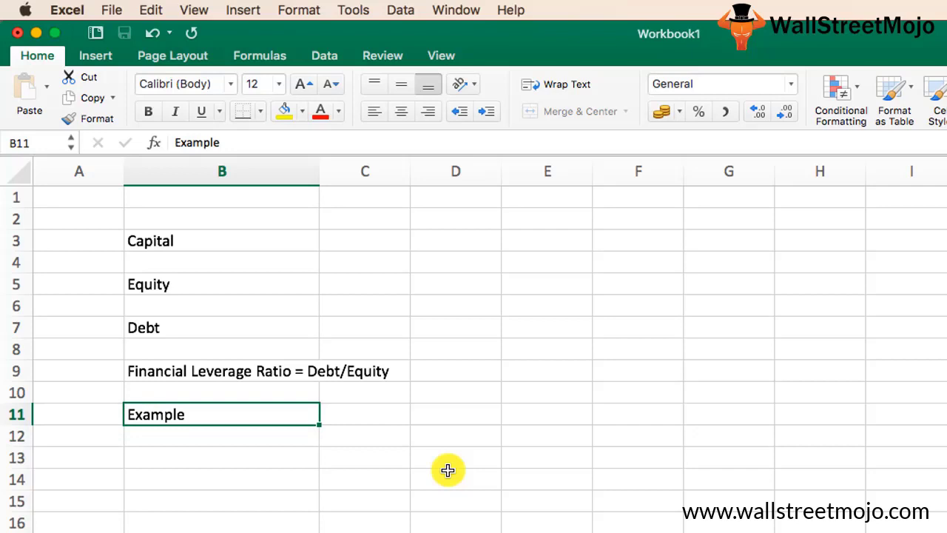
key("super+b")
key("Down")
key("Down")
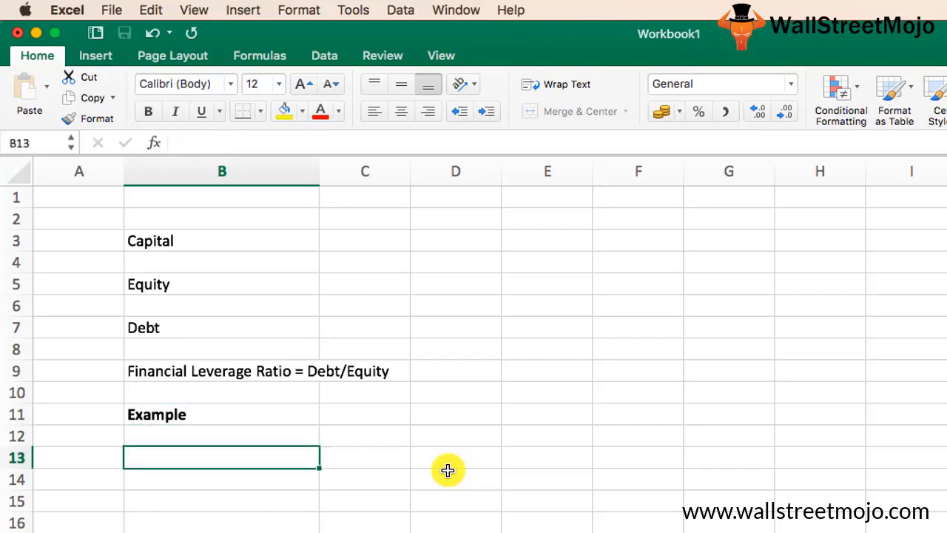
Enter the label "Total Capital" in B13 and its amount $5000 in C13.
type("Tota")
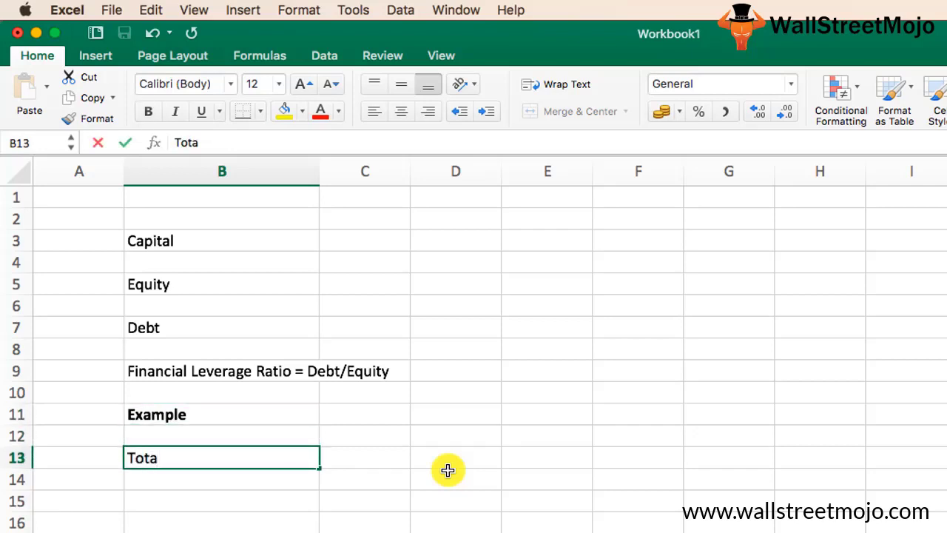
type("l Capu")
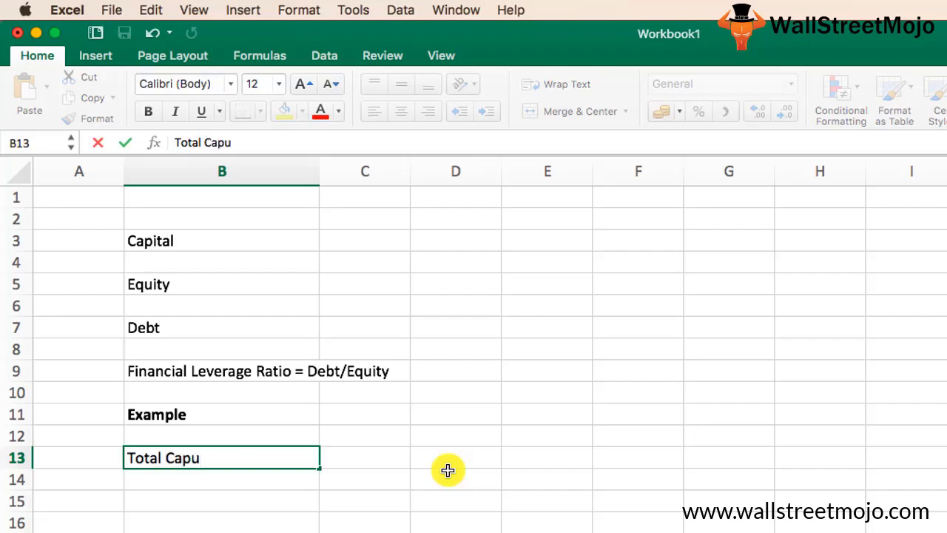
key("BackSpace")
type("ital of")
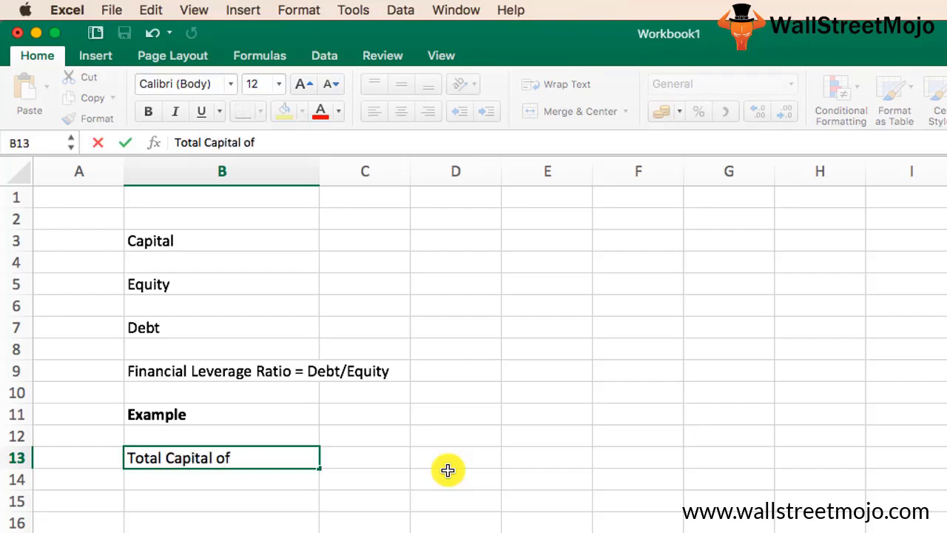
key("BackSpace")
key("BackSpace")
key("BackSpace")
key("Tab")
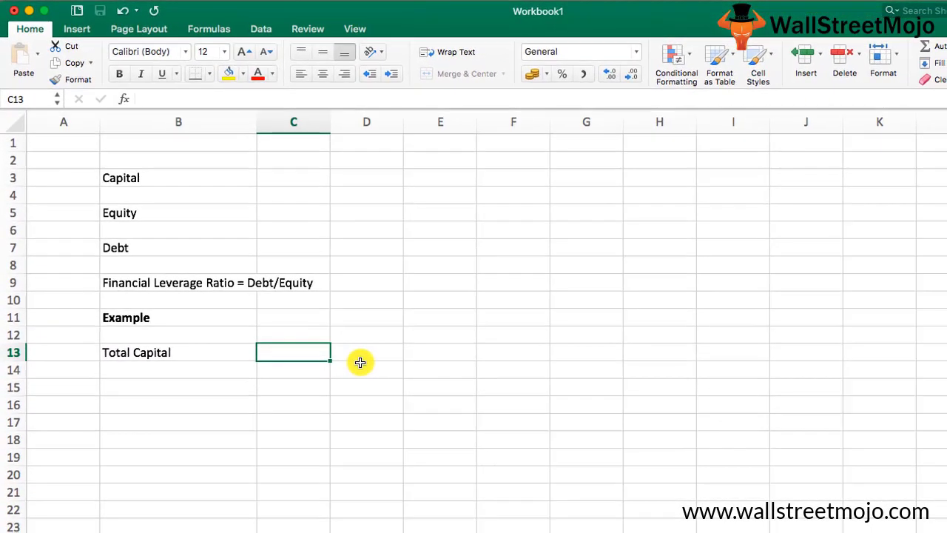
type("$5000")
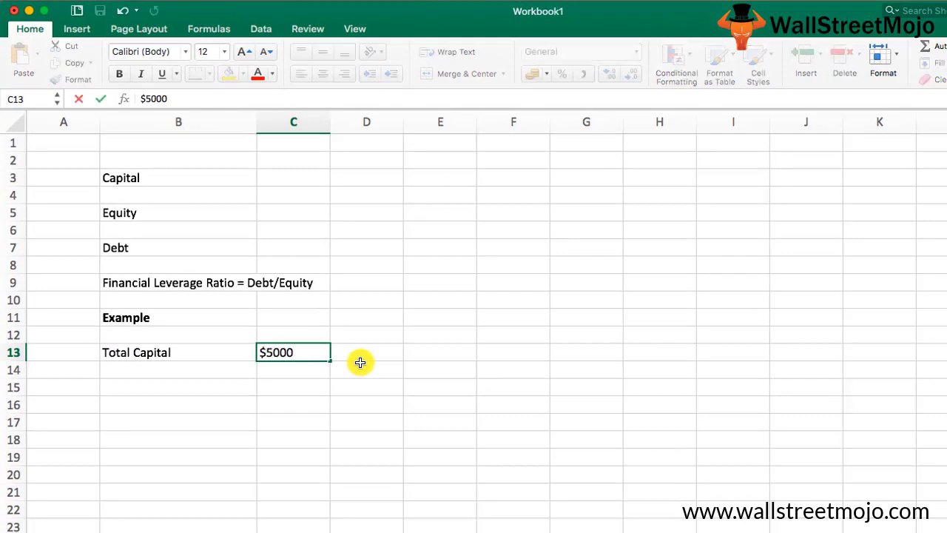
key("Return")
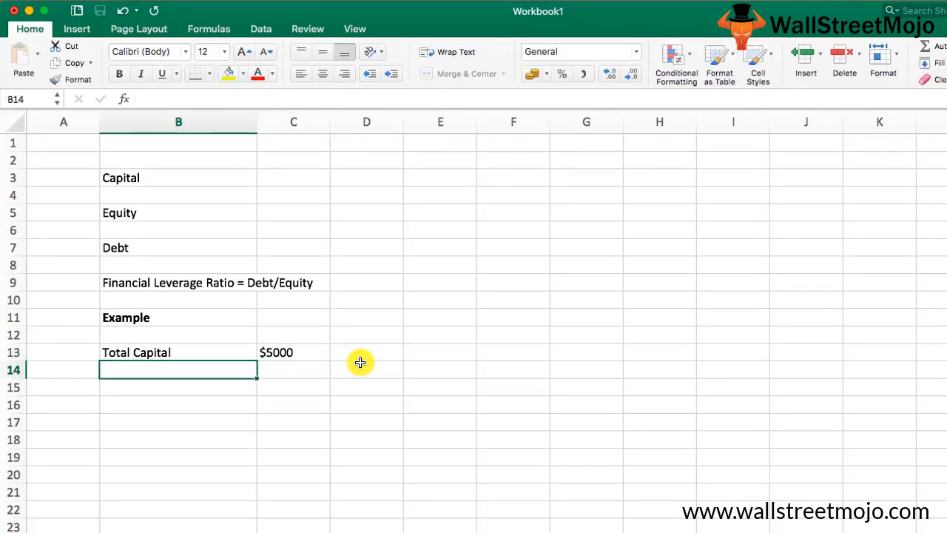
key("Up")
key("Right")
key("Down")
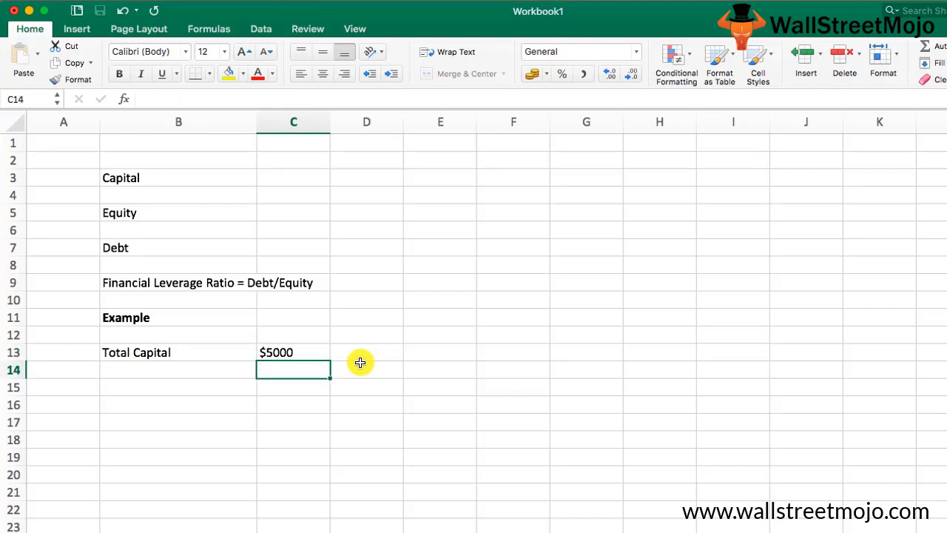
key("Up")
key("Down")
key("Left")
key("Down")
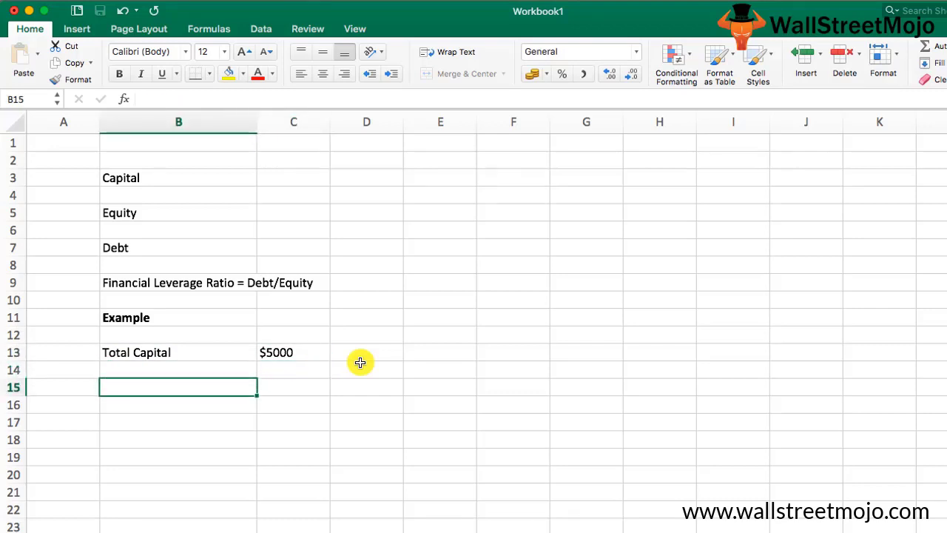
Enter the label "Equity" in B15 and its amount 2000 in C15.
type("Equity")
key("Tab")
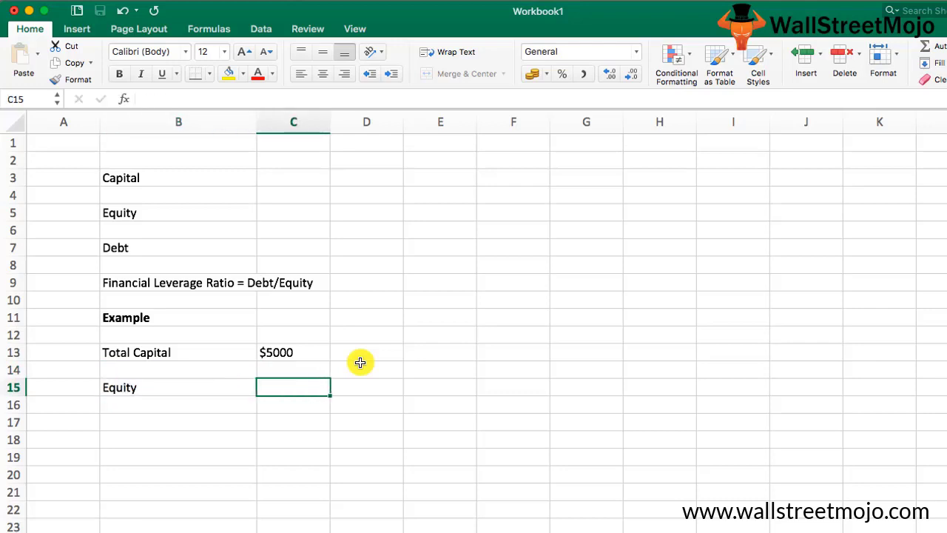
type("2000")
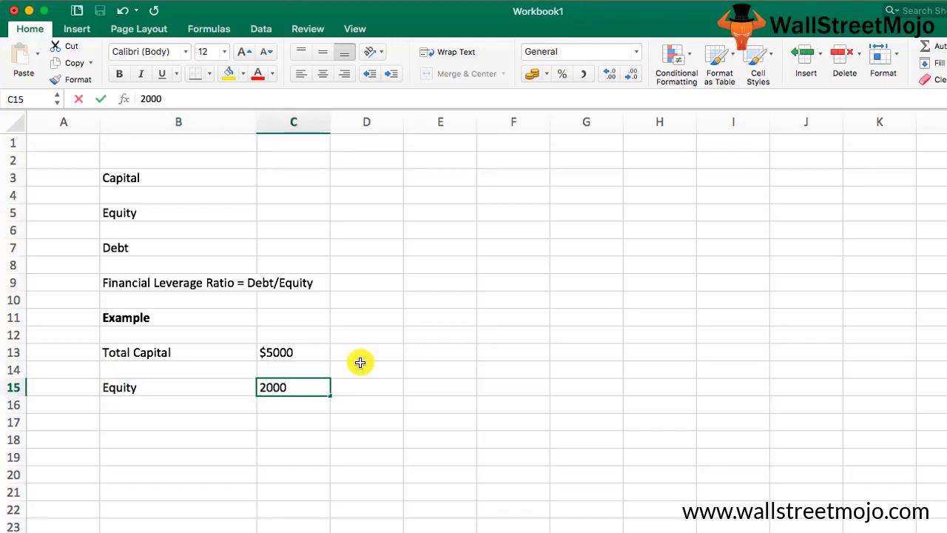
key("Return")
key("Down")
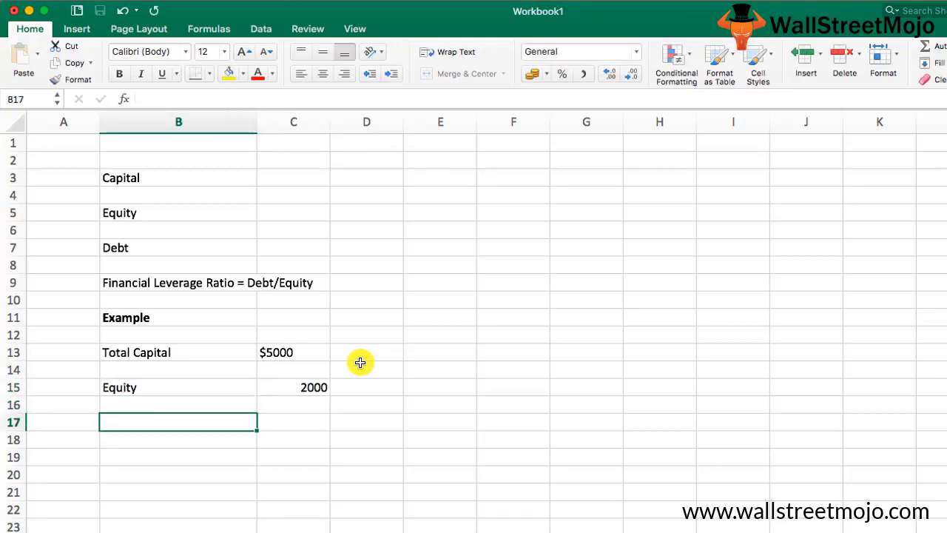
Enter the label "Debt" in B17 and its amount 3000 in C17.
type("Debt")
key("Tab")
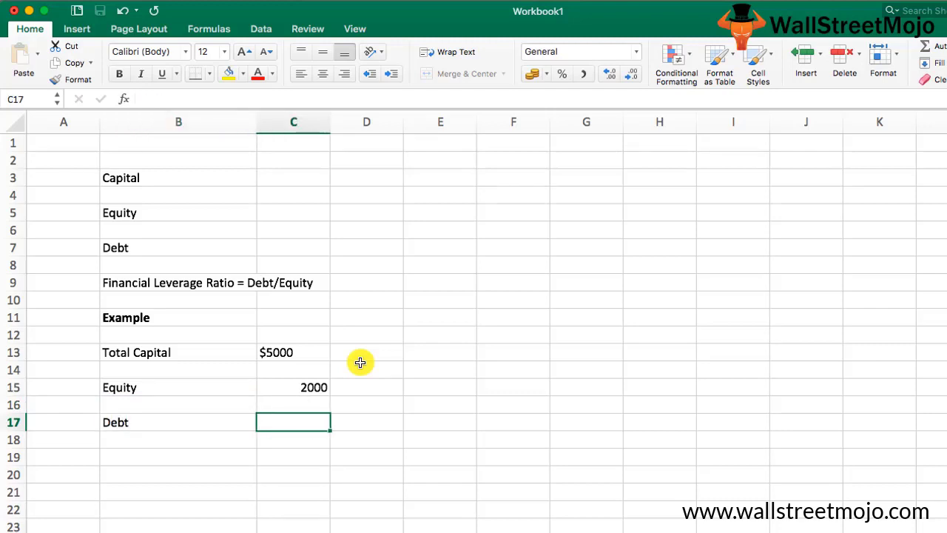
type("3000")
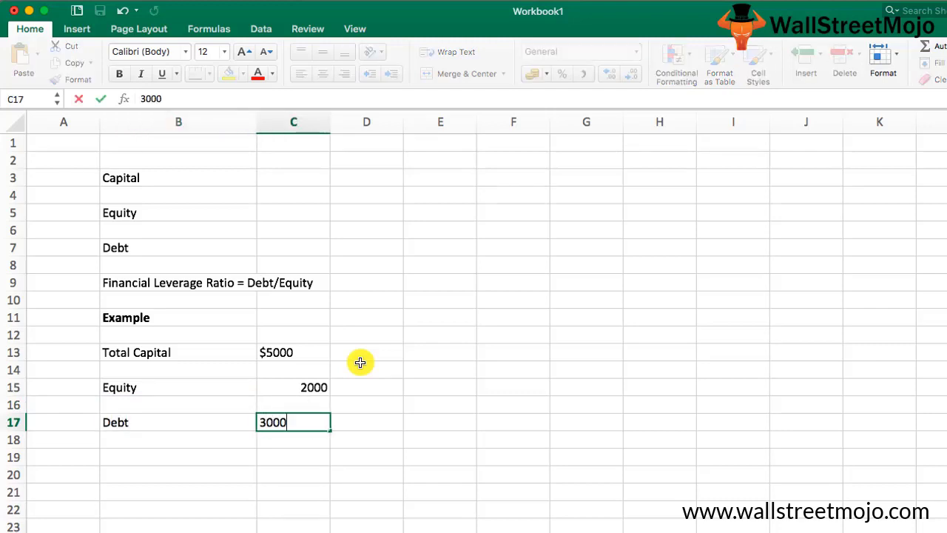
key("Return")
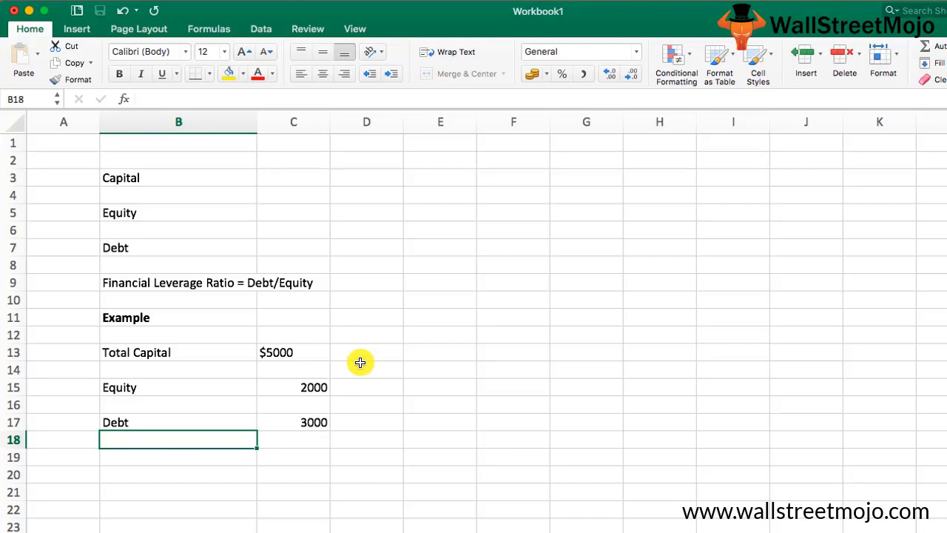
Enter the label "Financial Leverage" in B19.
key("Down")
key("Right")
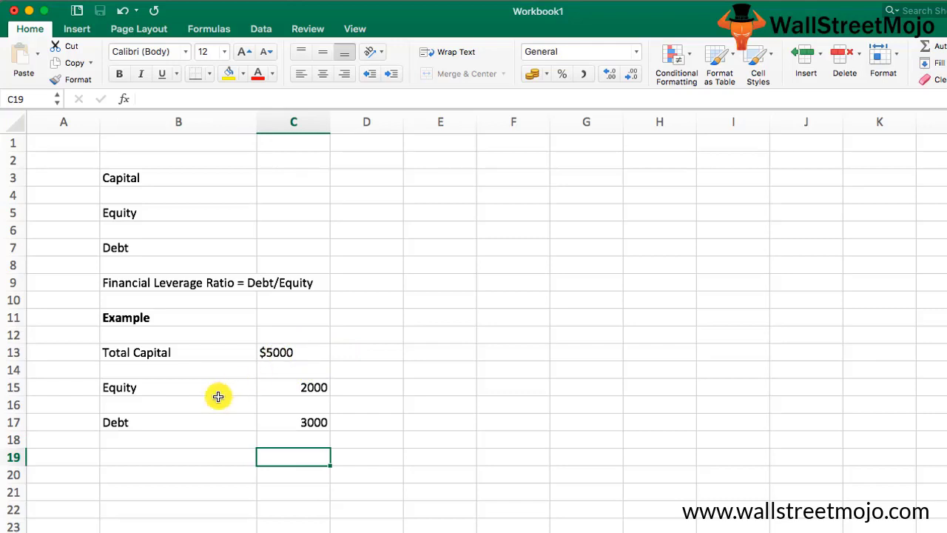
left_click(290, 403)
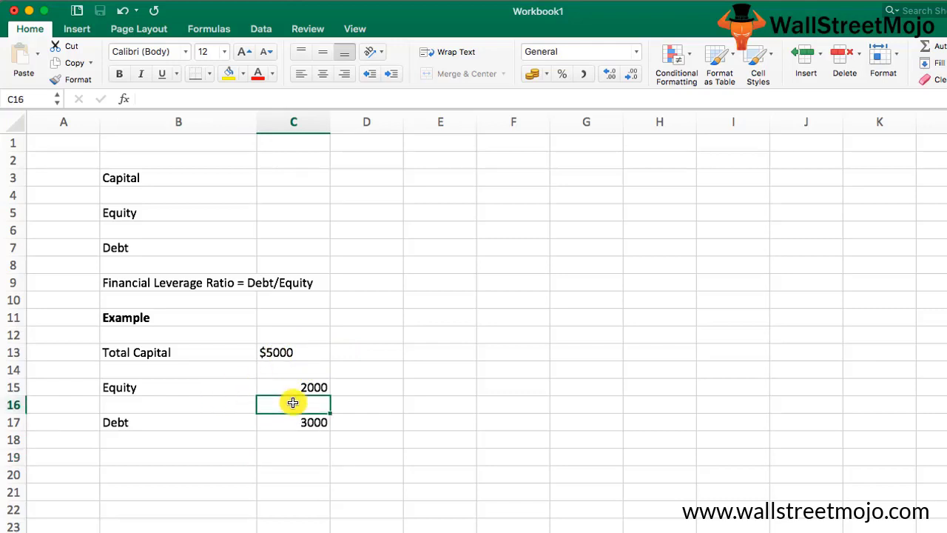
left_click(143, 448)
left_click(223, 457)
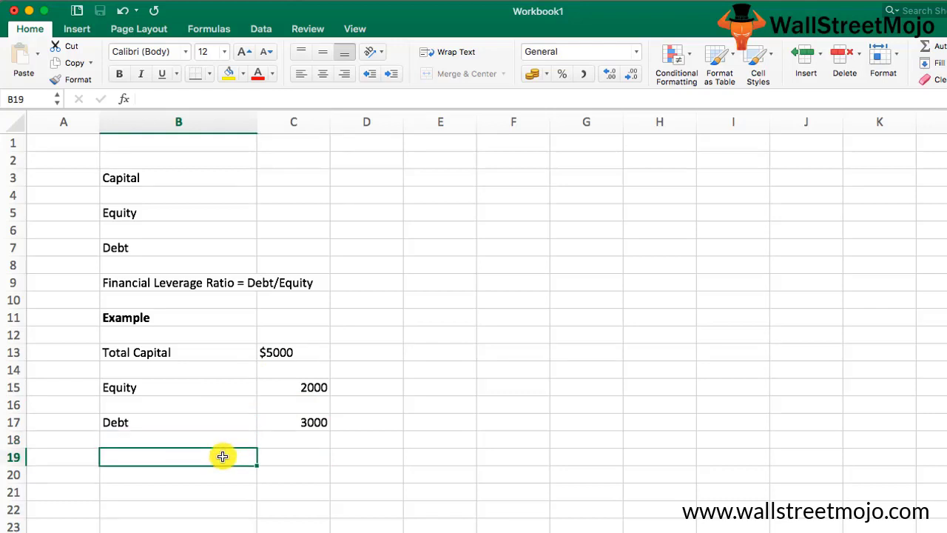
type("Finan")
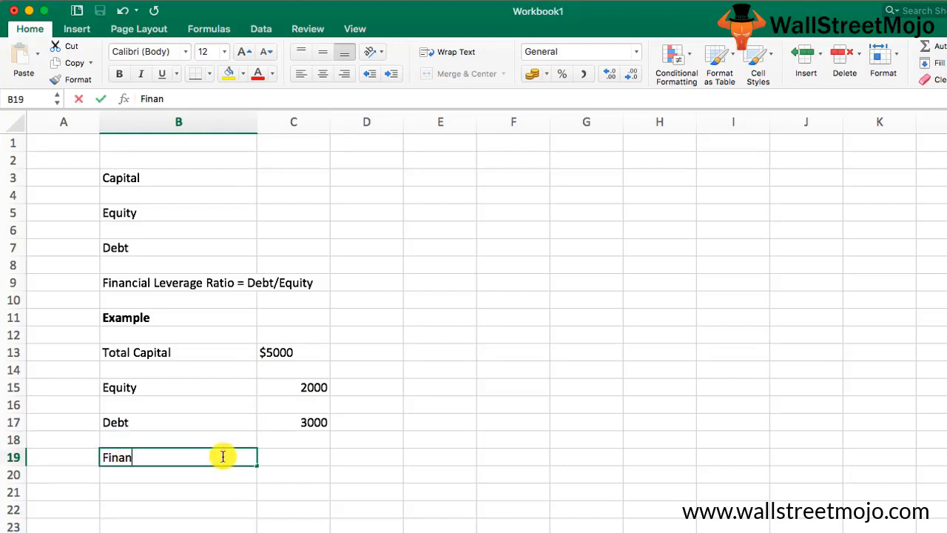
type("cila")
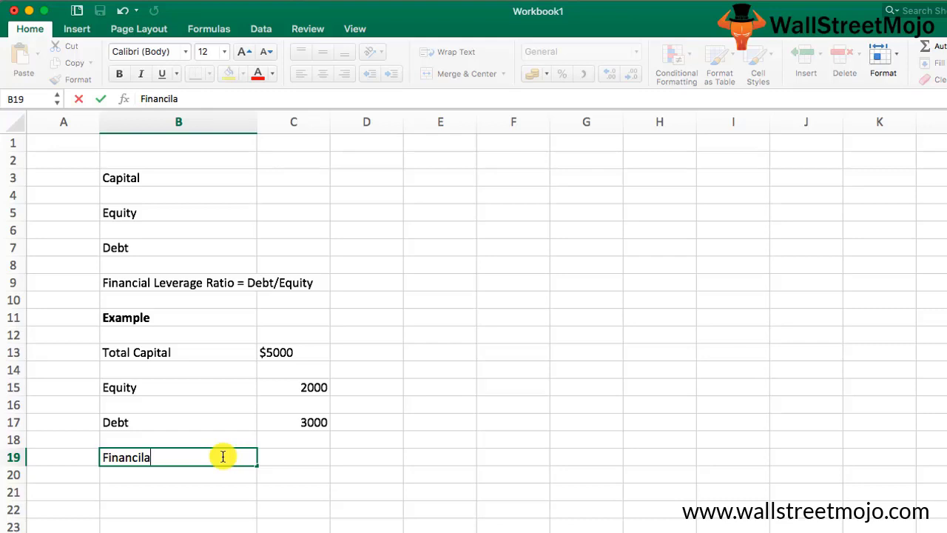
key("BackSpace")
key("BackSpace")
type("al Leverage")
key("Tab")
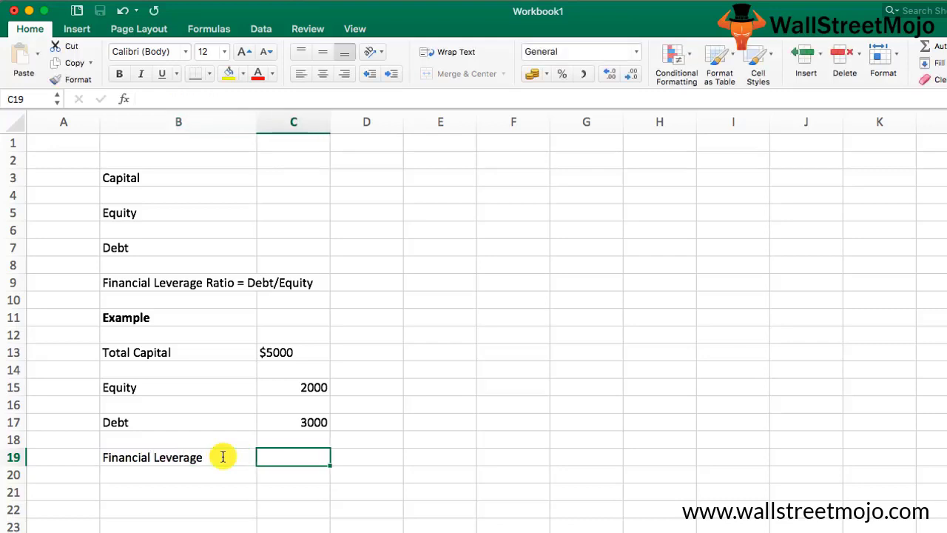
Calculate the financial leverage in C19 as debt divided by equity with the formula =C17/C15.
type("=")
key("Up")
key("Up")
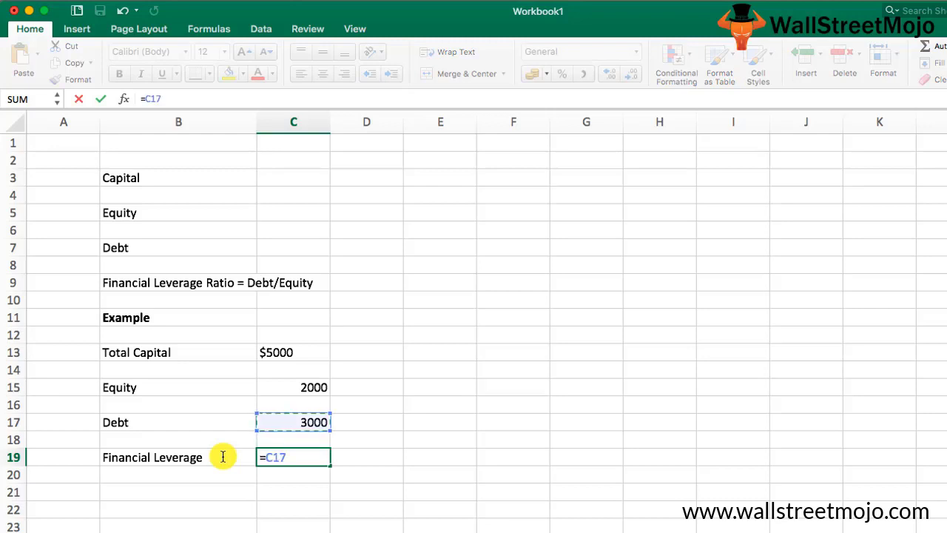
type("/")
key("Up")
key("Up")
key("Up")
key("Up")
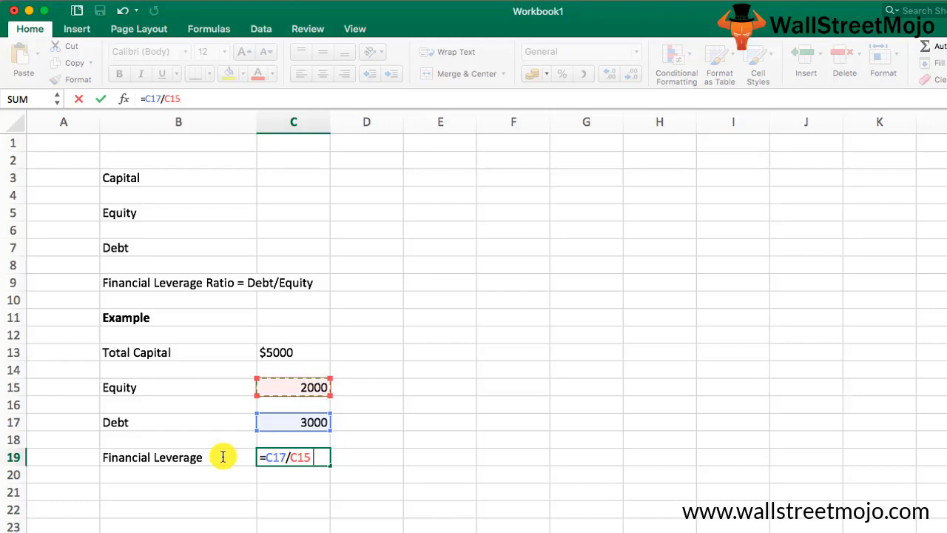
key("Return")
key("Down")
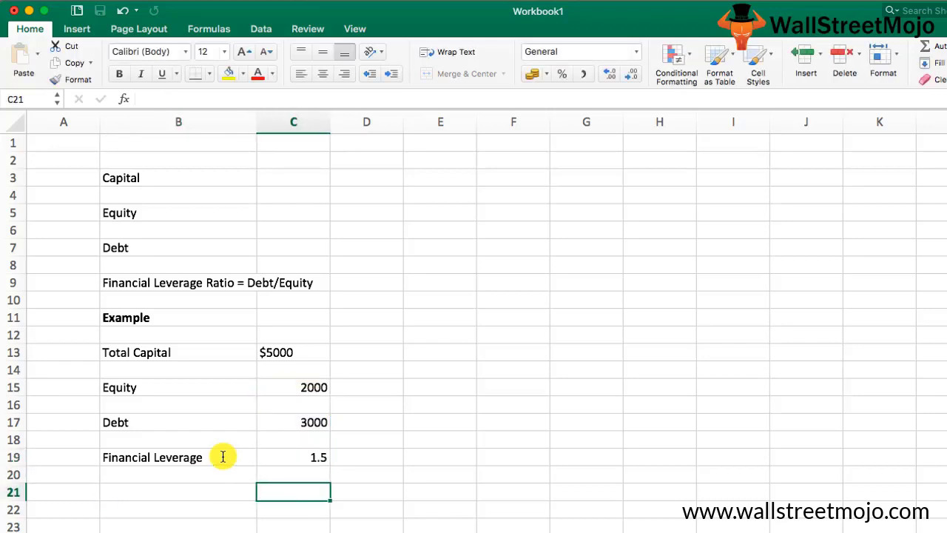
key("Up")
key("Up")
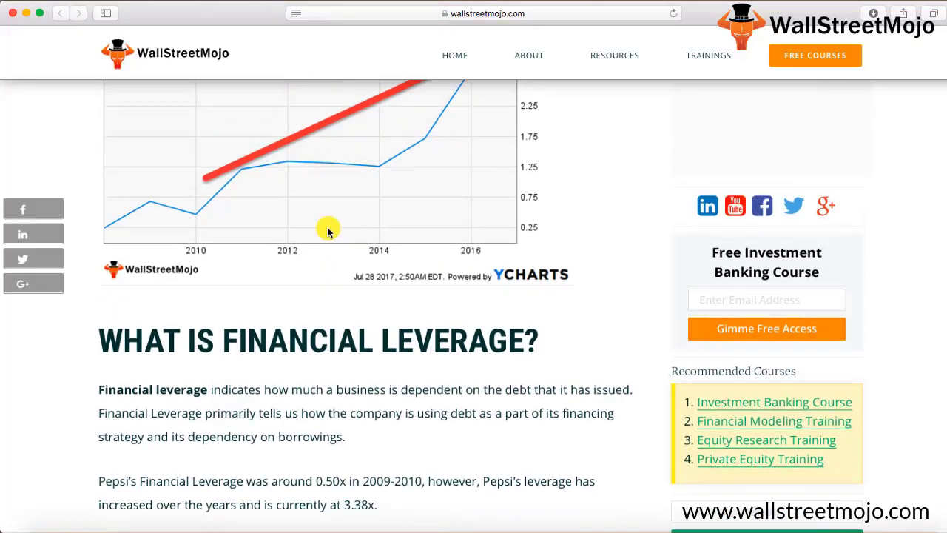
View the PepsiCo Financial Leverage chart on the WallStreetMojo page and switch back to the Excel workbook.
scroll(329, 231, "up", 5)
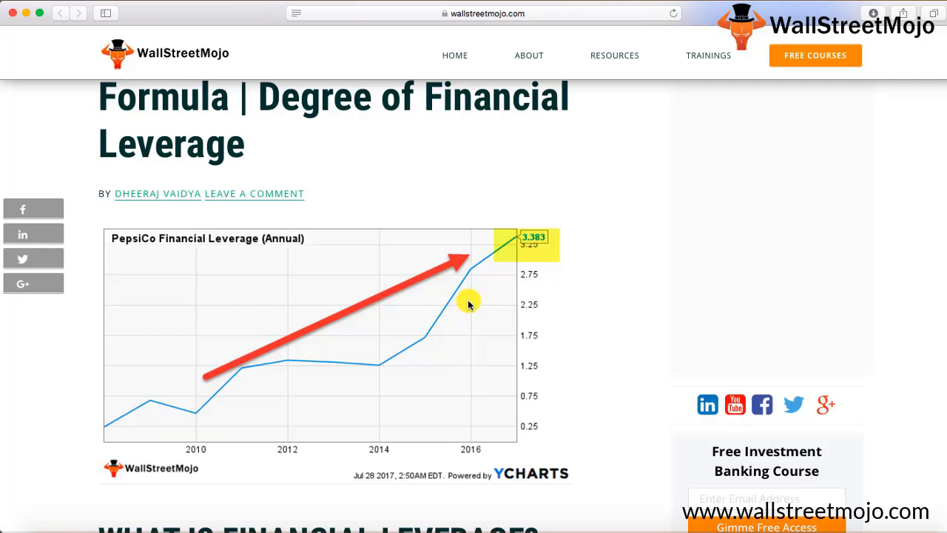
key("ctrl+Up")
left_click(408, 249)
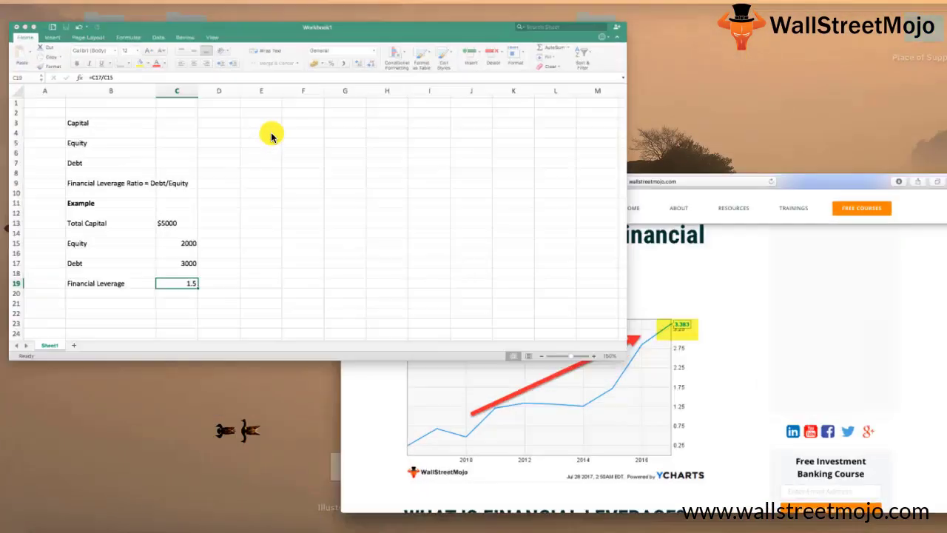
Enter the heading "Example" in B22, below the first worked example.
scroll(273, 323, "down", 10)
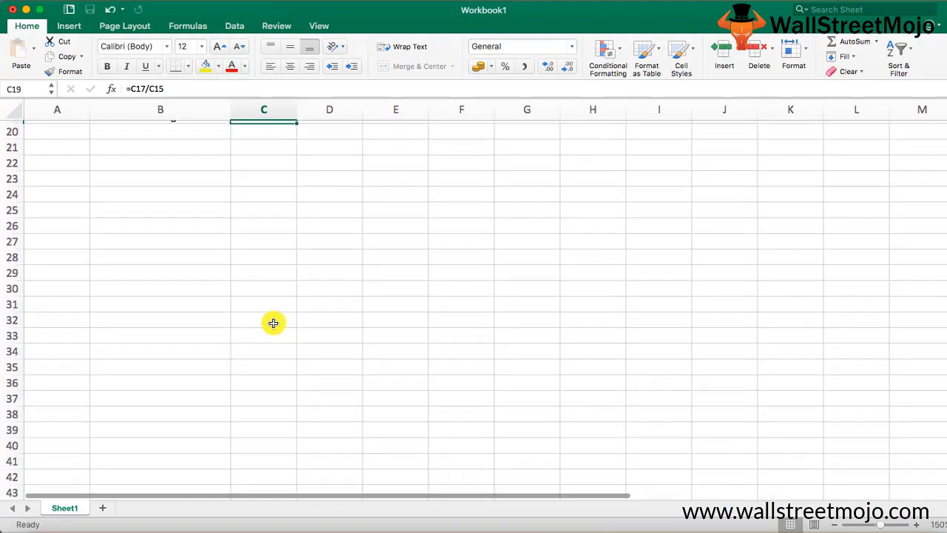
scroll(162, 156, "up", 1)
left_click(161, 255)
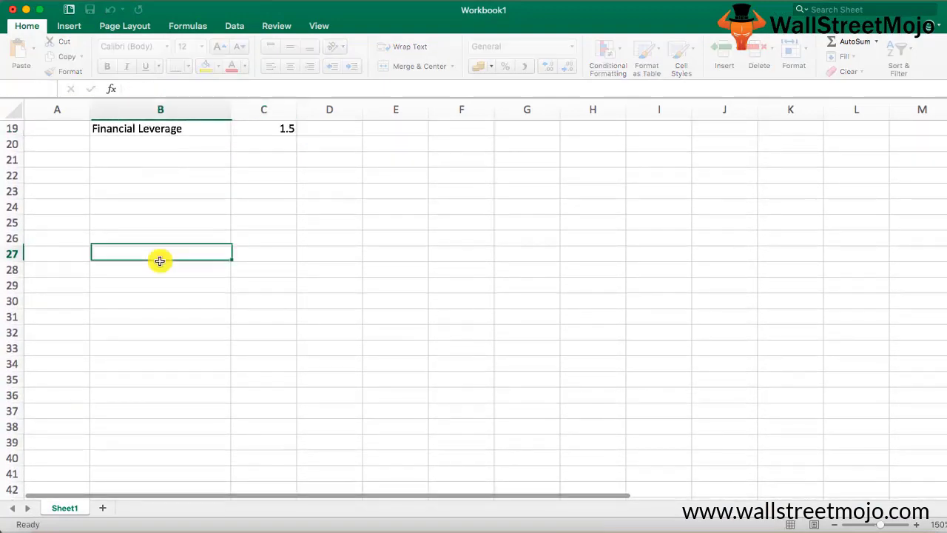
left_click(144, 181)
type("Example")
key("Return")
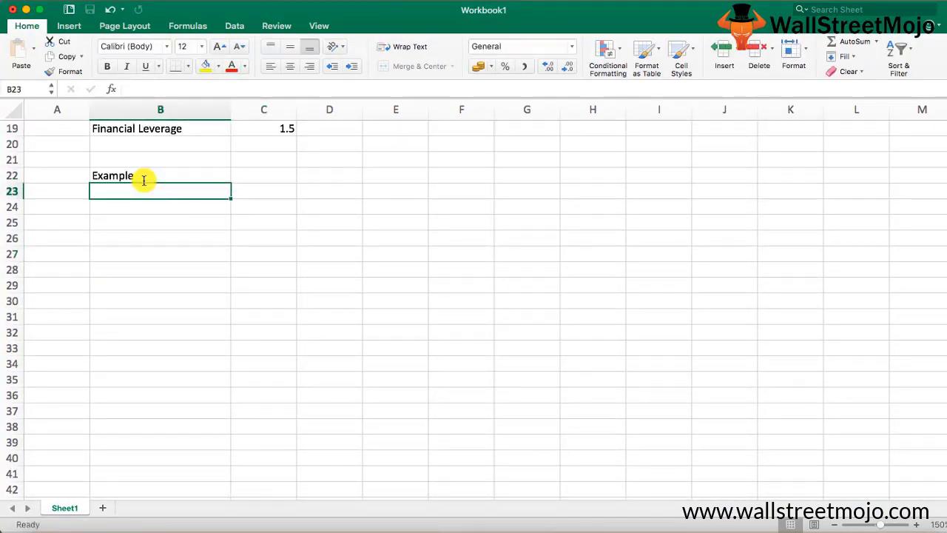
Enter the years 2010, 2011 and 2012 as column headings in C24:E24.
key("Return")
key("Right")
type("2010")
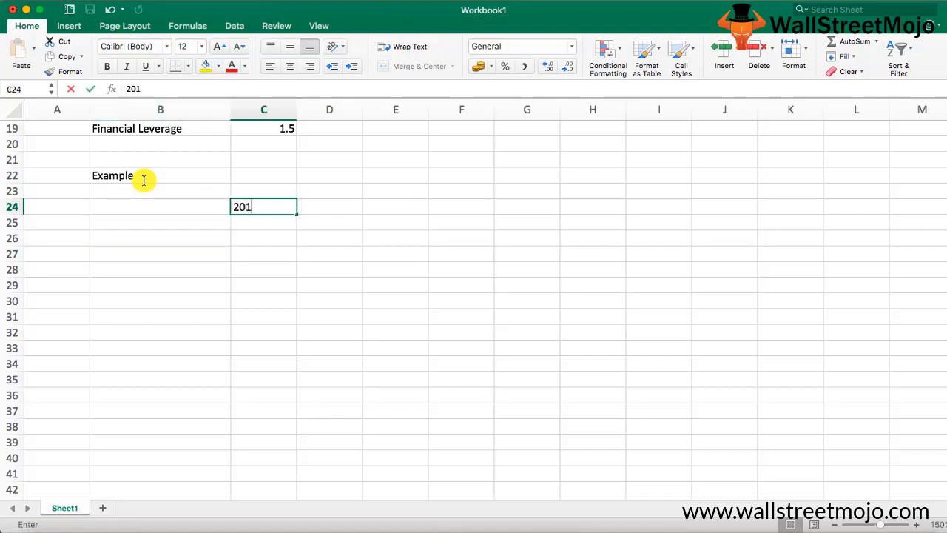
key("Tab")
type("2011")
key("Tab")
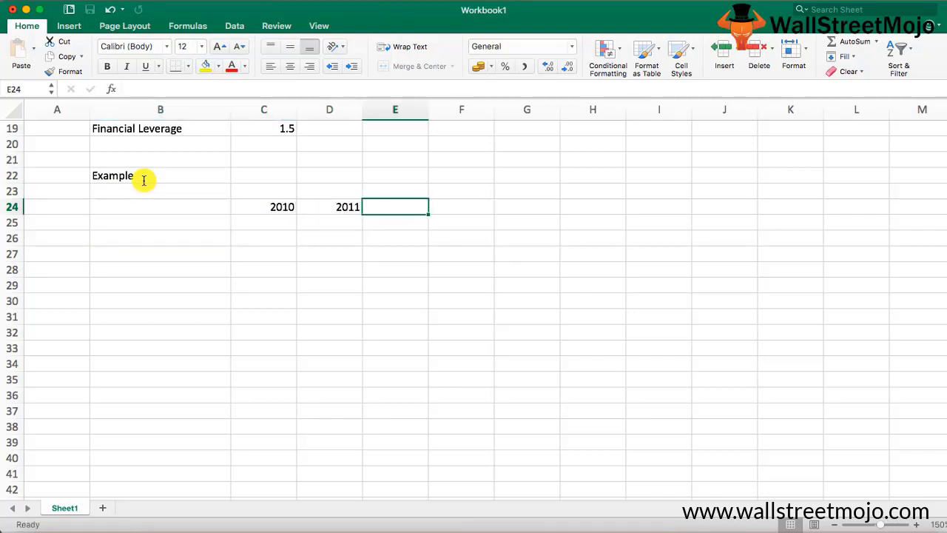
type("201")
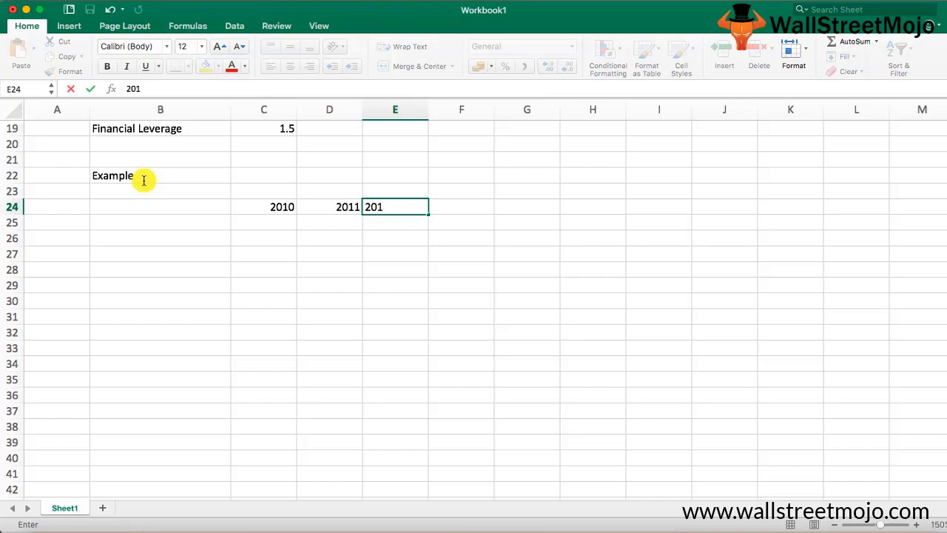
type("2")
key("Return")
Enter the row label "Equity" in B26.
key("Left")
key("Left")
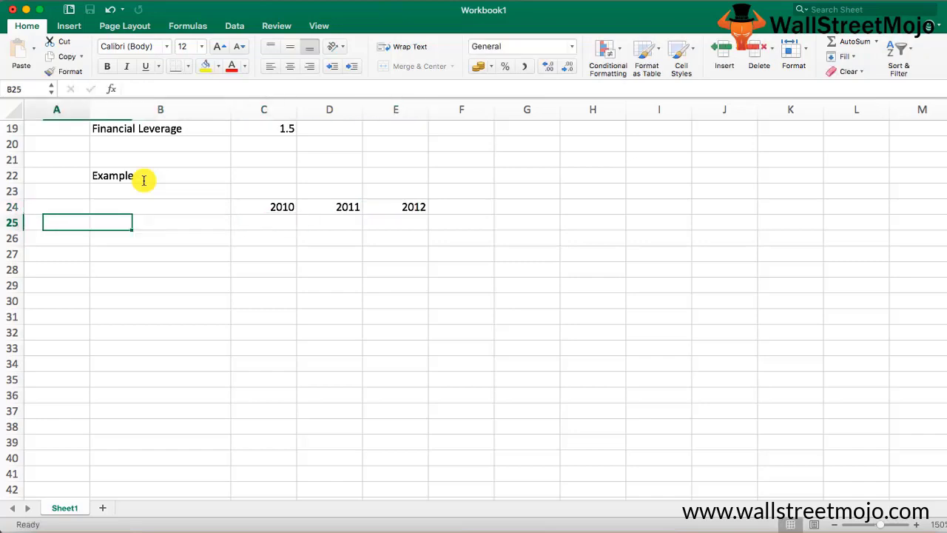
key("Down")
key("Right")
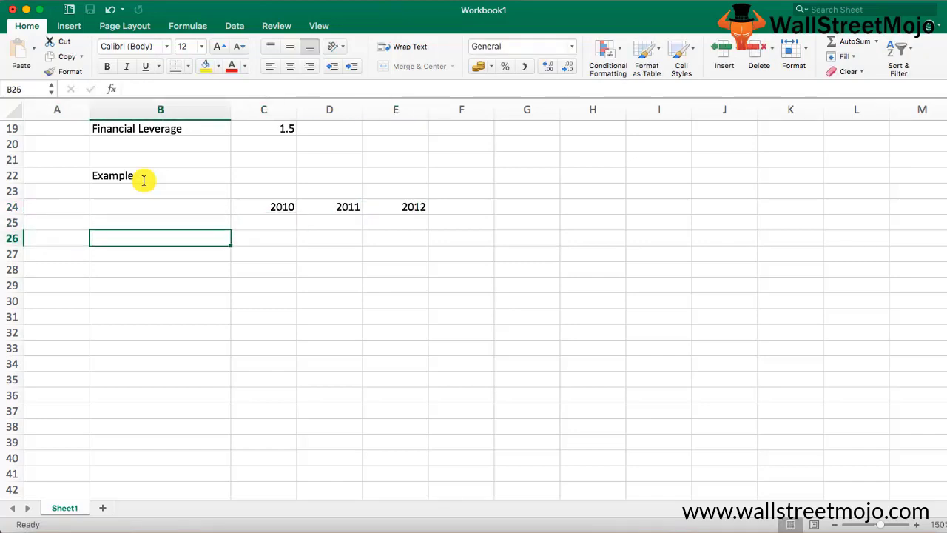
type("Equity")
key("Tab")
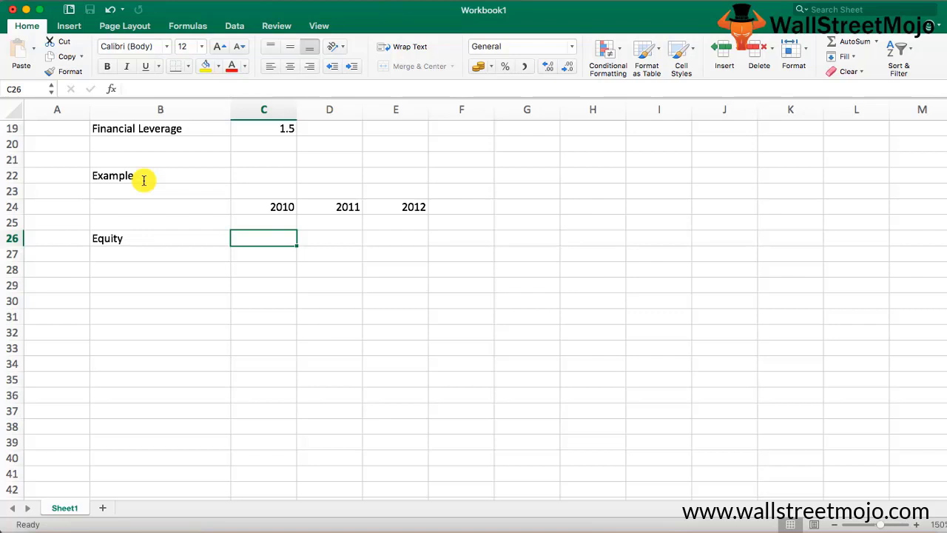
Enter 2000 as the equity amount for each of the three years in C26:E26.
type("2000")
key("Tab")
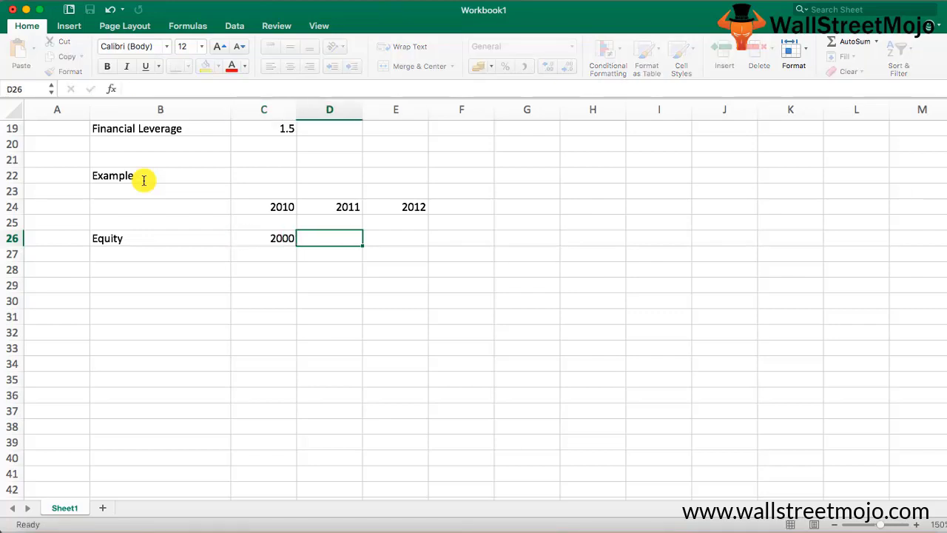
key("Left")
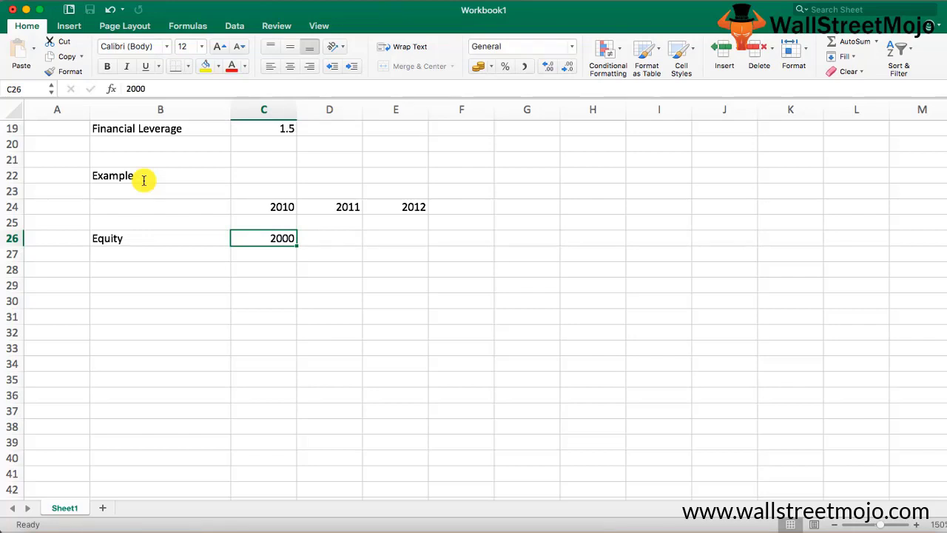
key("Right")
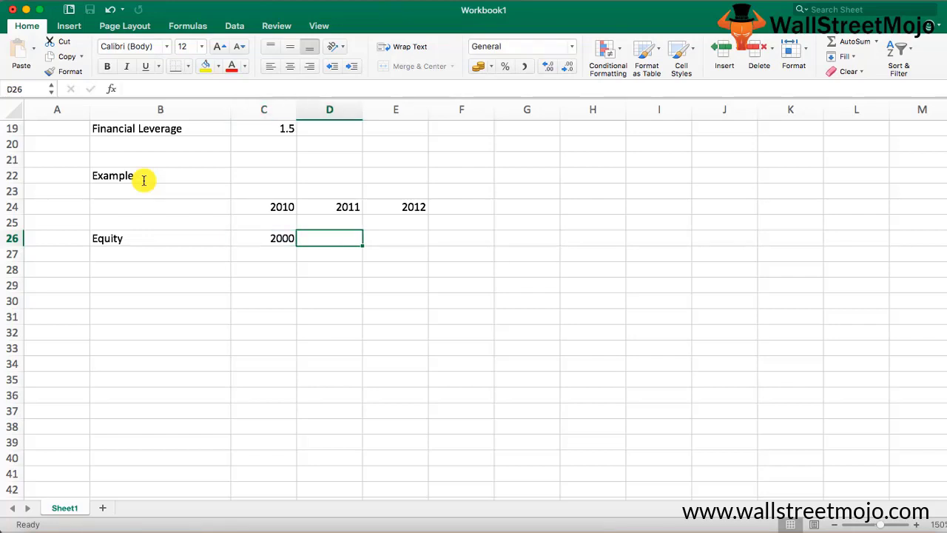
type("2000")
key("Right")
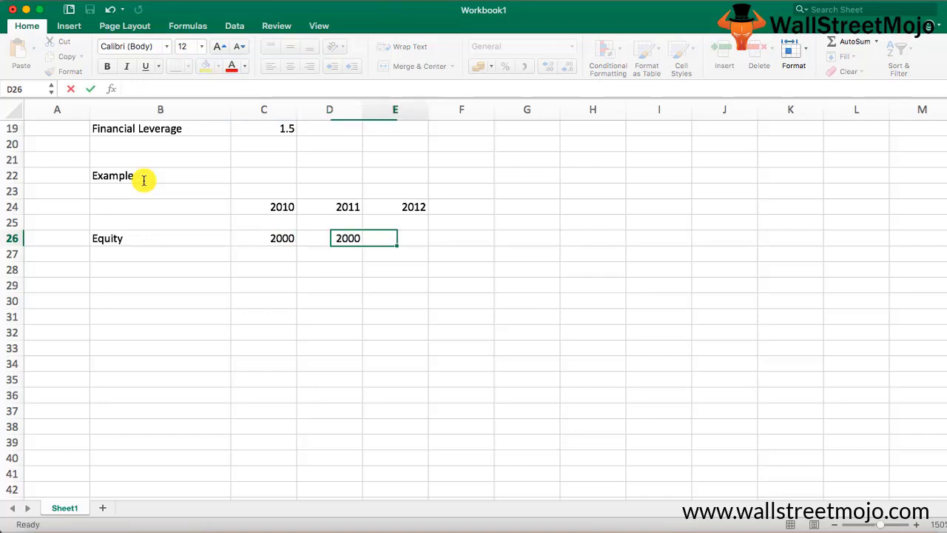
type("2000")
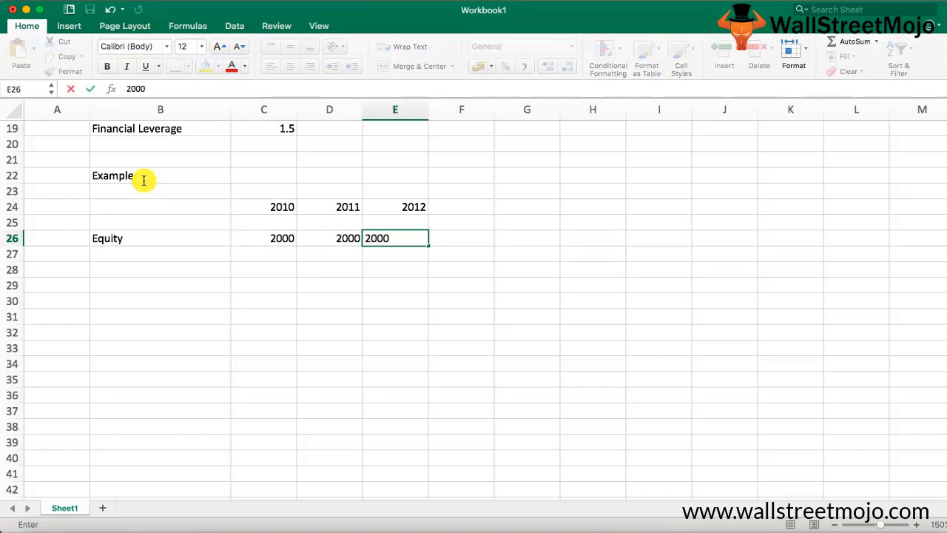
key("Right")
key("Return")
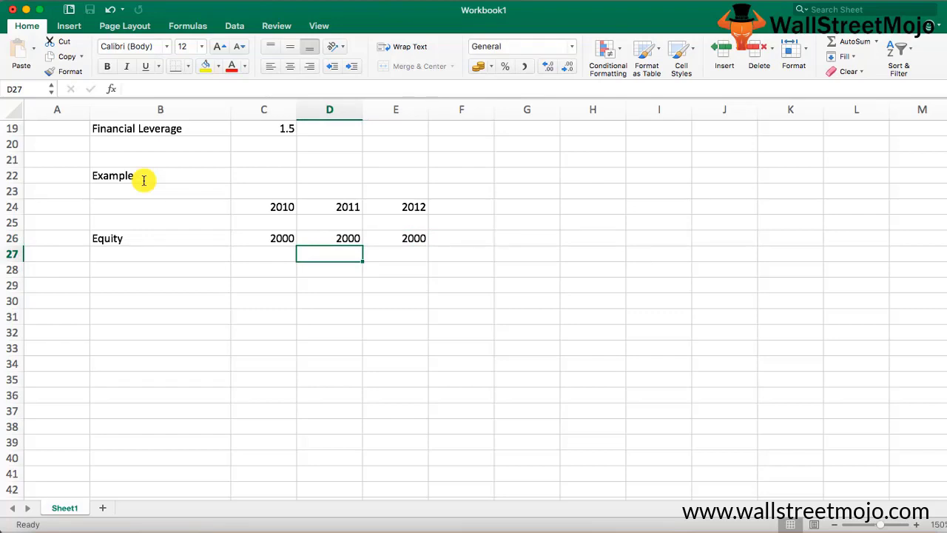
Enter the row label "Debt" in B28.
key("Left")
key("Left")
key("Down")
type("Deb")
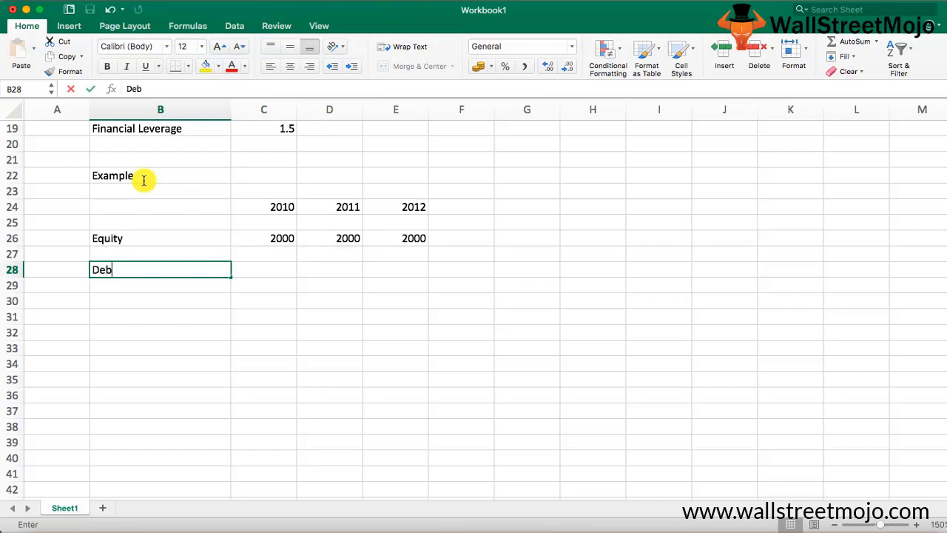
type("t")
key("Right")
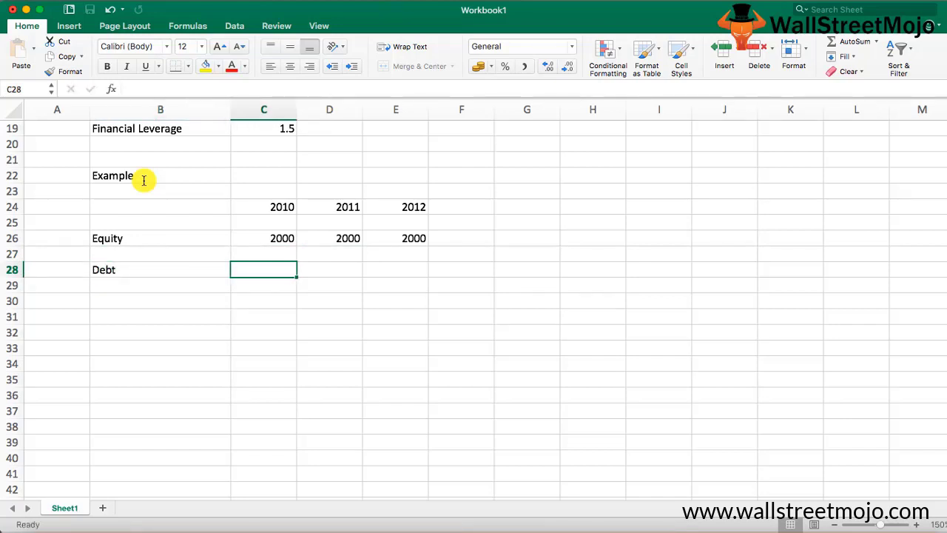
Enter the debt amounts 500, 2600 and 3500 for 2010, 2011 and 2012 in C28:E28.
type("500")
key("Right")
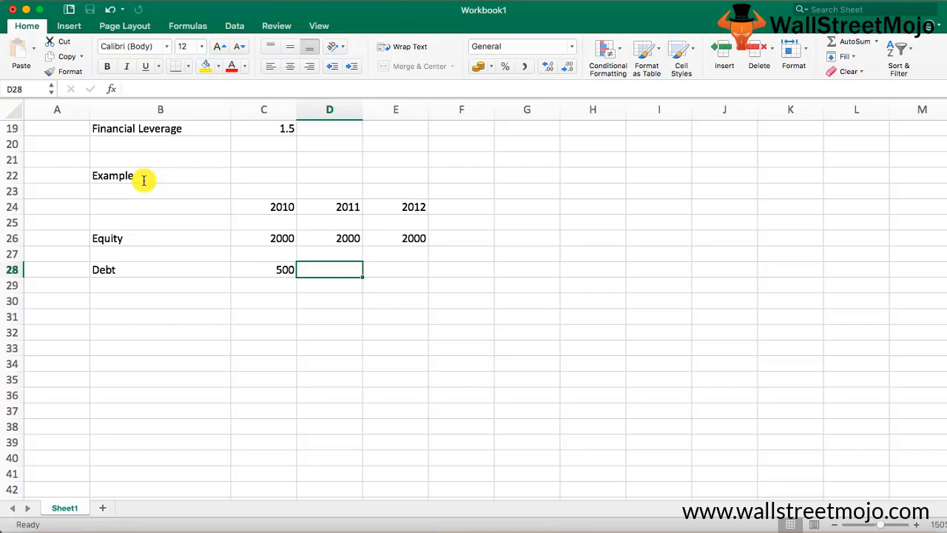
type("26")
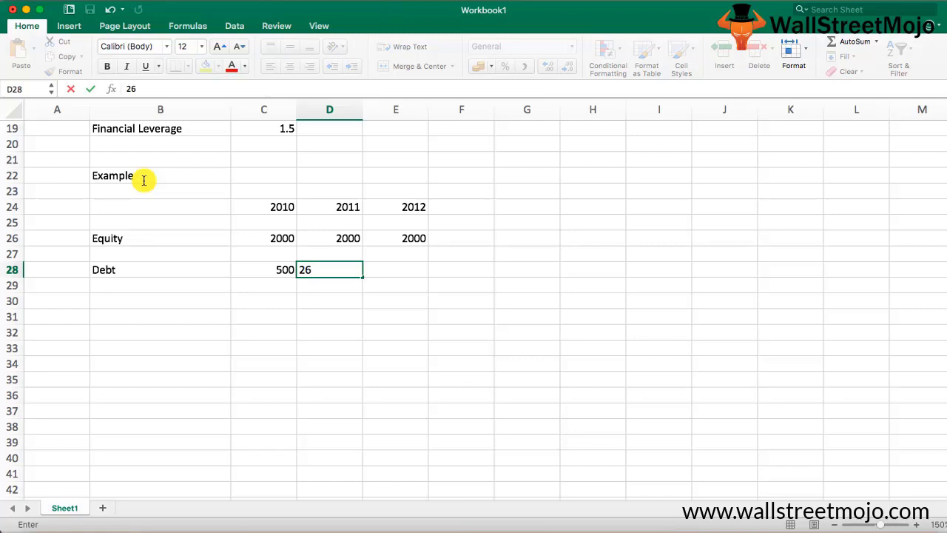
type("00")
key("Tab")
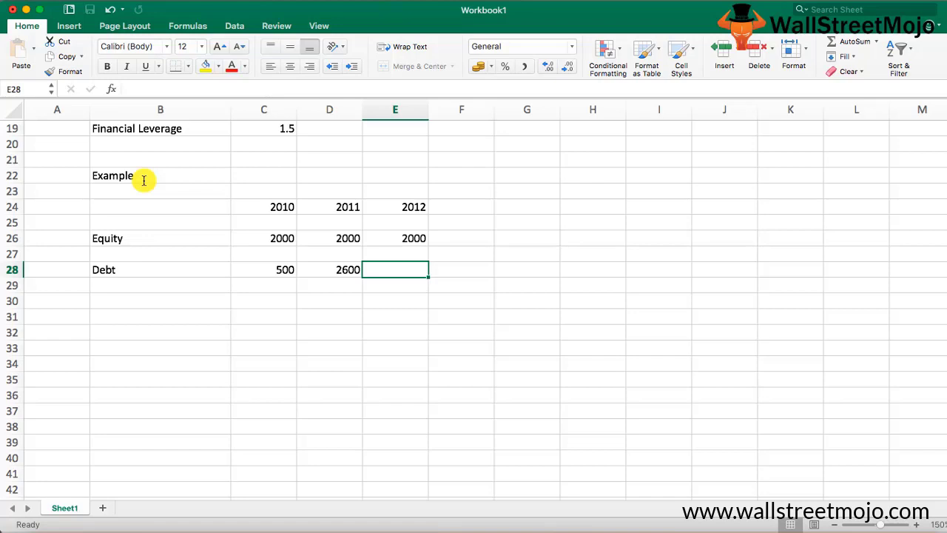
type("35000")
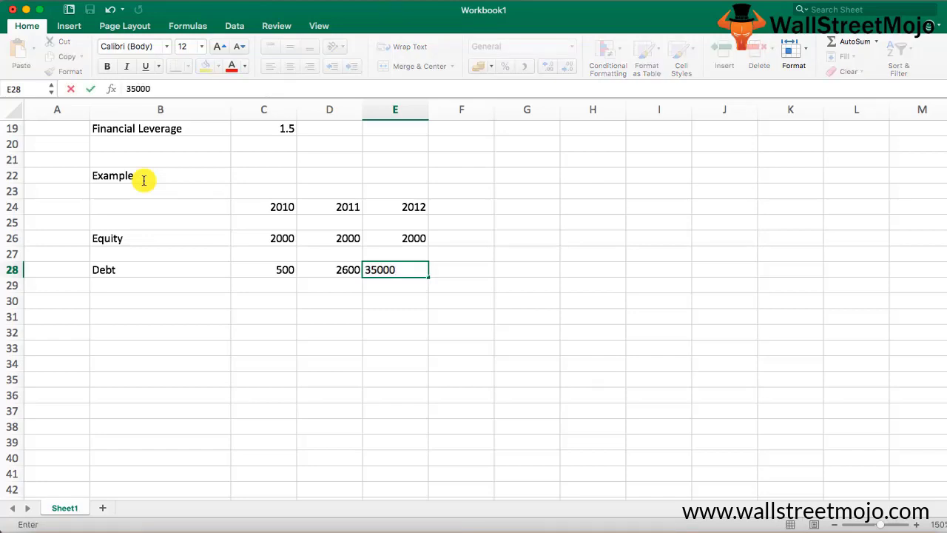
key("BackSpace")
key("Return")
Enter the row label "Financial Leverage" in B30.
key("Down")
type("F")
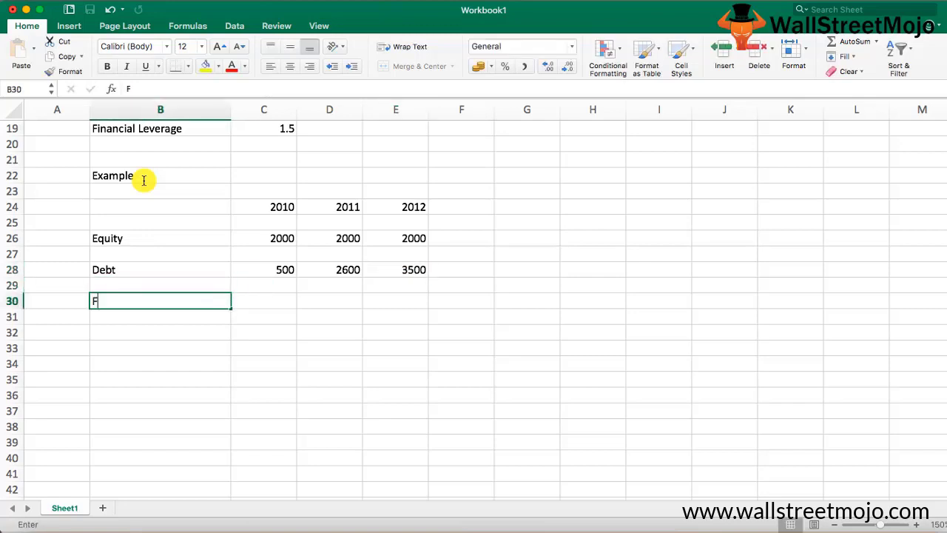
type("inancial L")
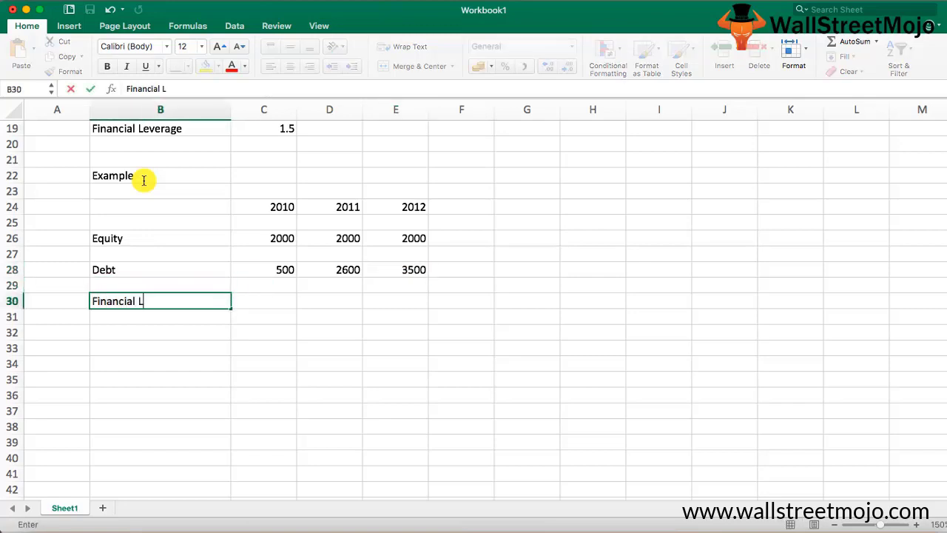
type("everag")
key("Tab")
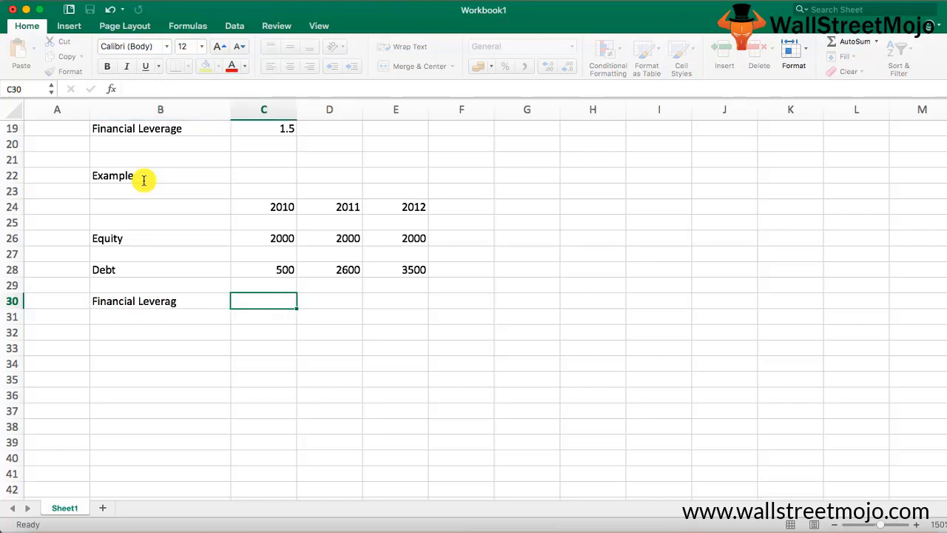
key("Left")
double_click(214, 304)
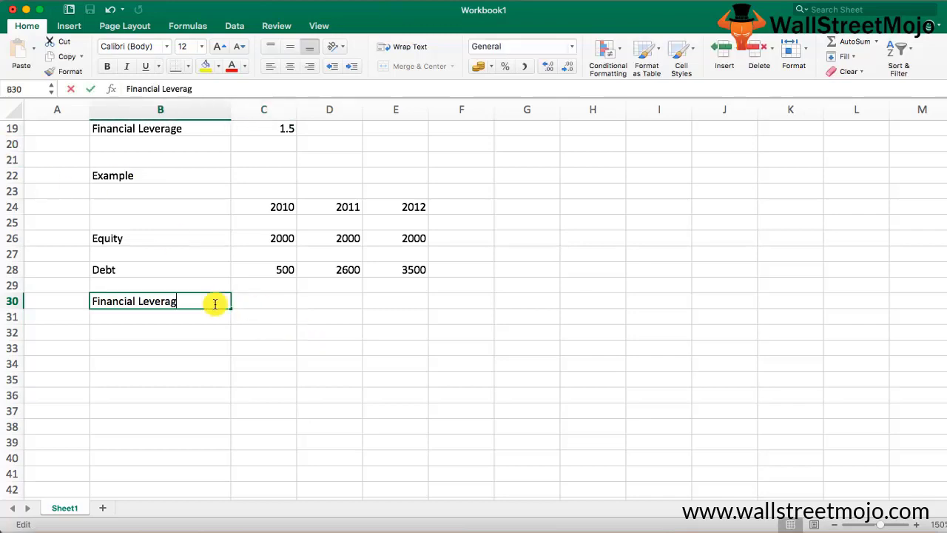
type("e")
key("Tab")
Calculate the 2010 financial leverage in C30 by dividing debt by equity with =C28/C26.
type("=")
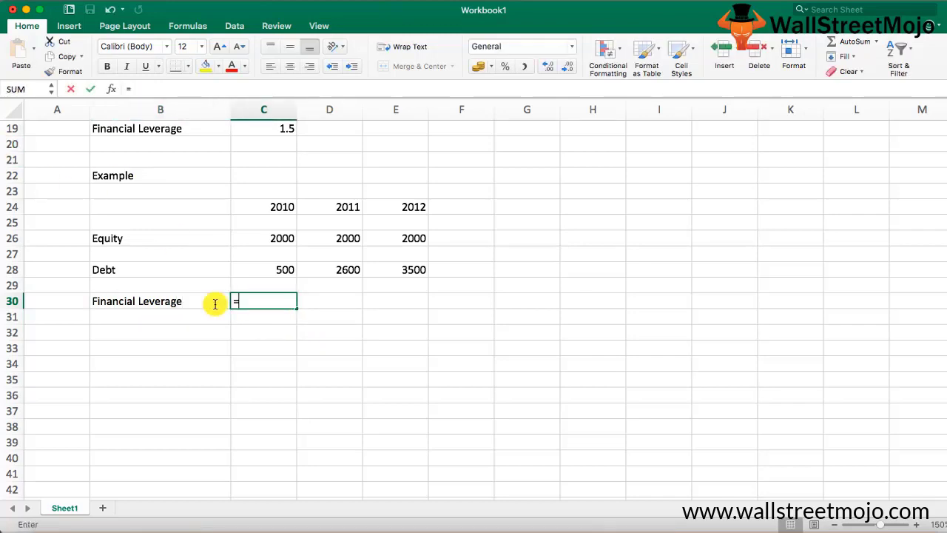
key("Up")
key("Up")
type("/")
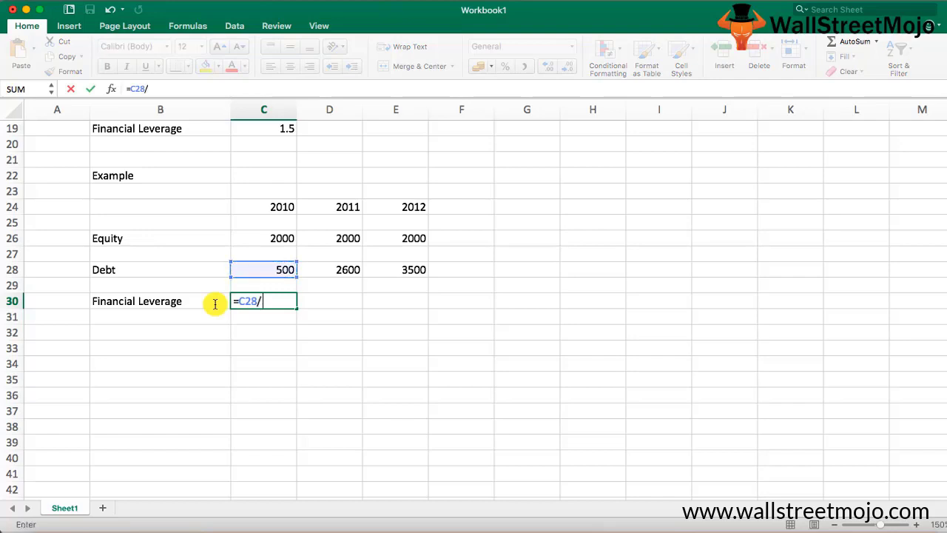
key("Up")
key("Up")
key("Up")
key("Up")
key("Return")
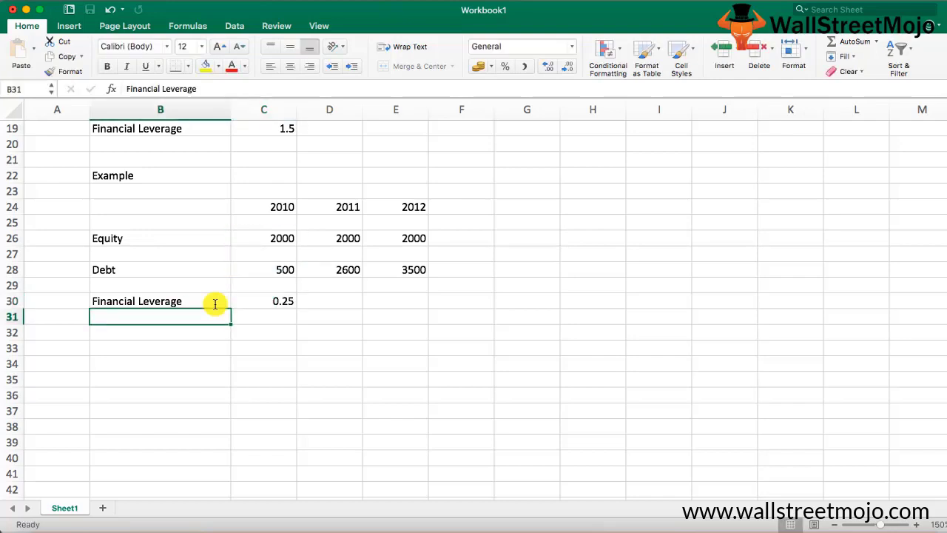
Calculate the 2011 financial leverage in D30 by dividing debt by equity with =D28/D26.
key("Up")
key("Right")
key("Right")
type("=")
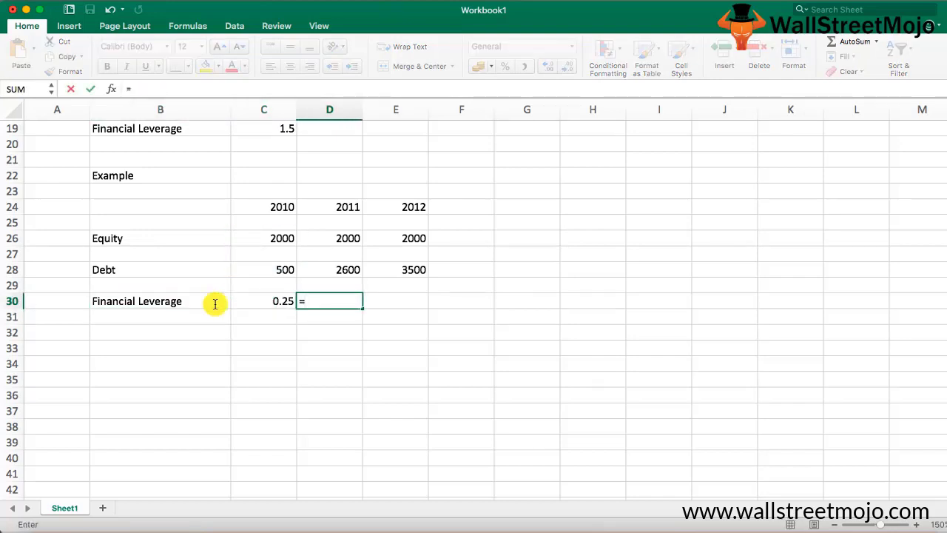
key("Up")
key("Up")
type("/")
key("Up")
key("Up")
key("Up")
key("Up")
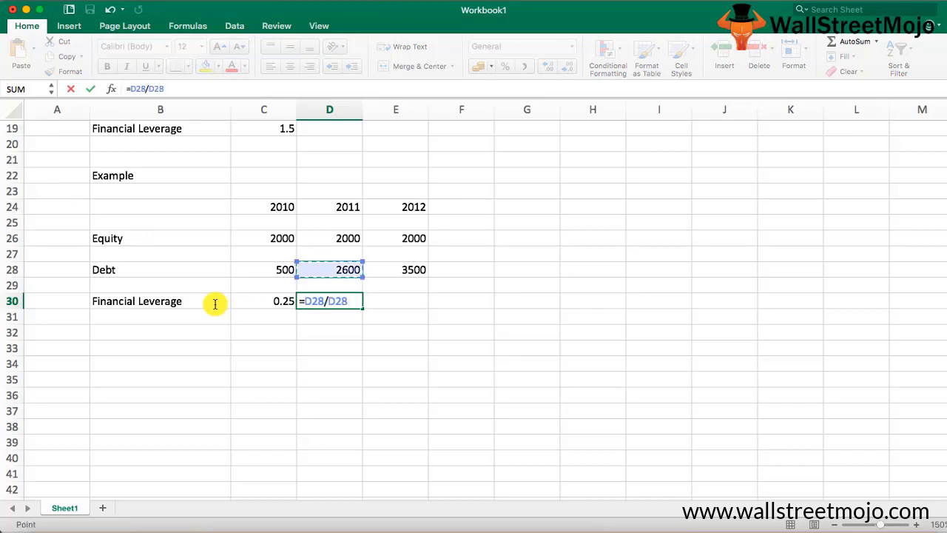
key("Tab")
Calculate the 2012 financial leverage in E30 by dividing debt by equity with =E28/E26.
type("=")
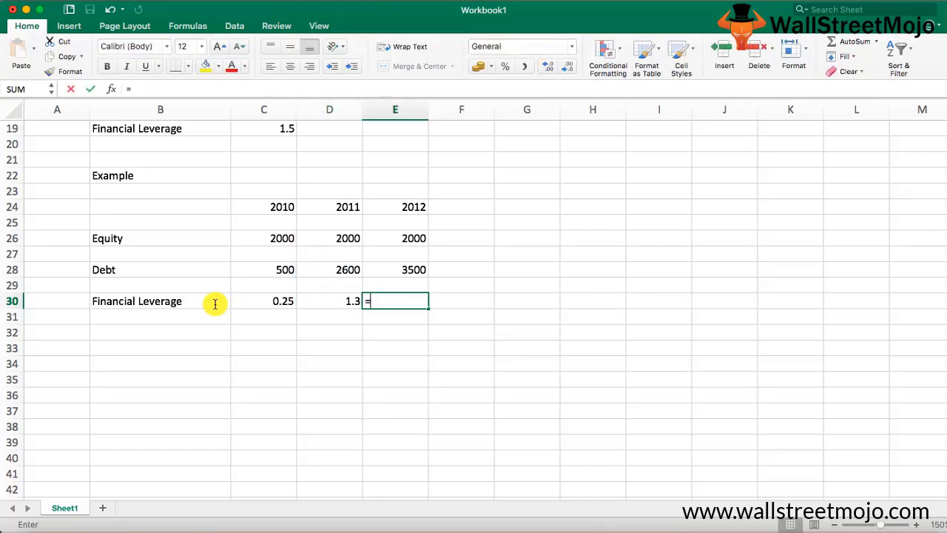
key("Up")
key("Up")
type("/")
key("Up")
key("Up")
key("Up")
key("Up")
key("Up")
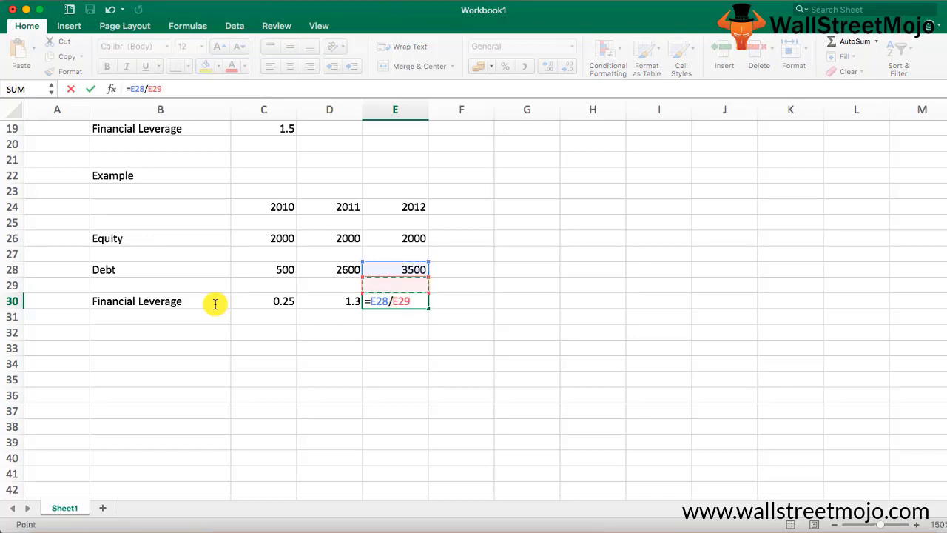
key("Down")
key("Return")
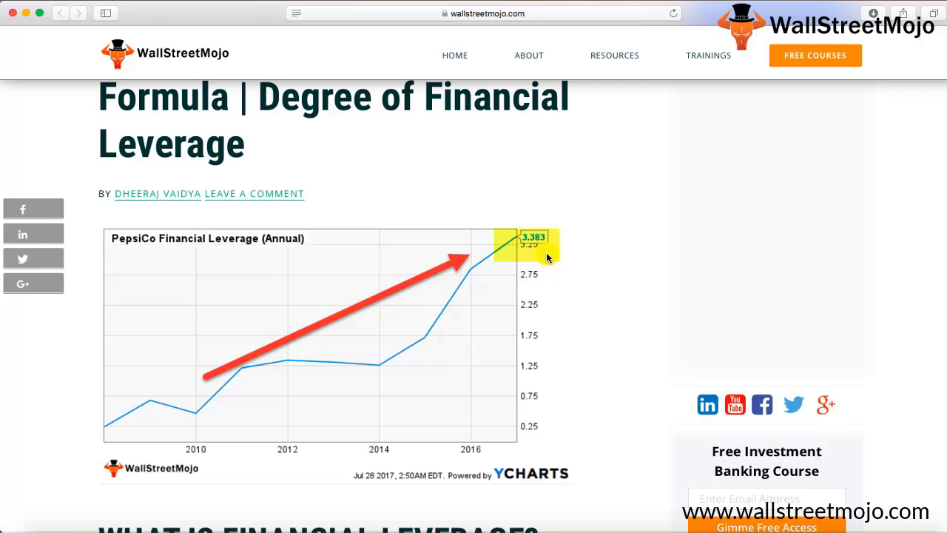
Go through the WallStreetMojo financial leverage article in the browser down to the Nestle balance sheet example.
scroll(546, 252, "down", 10)
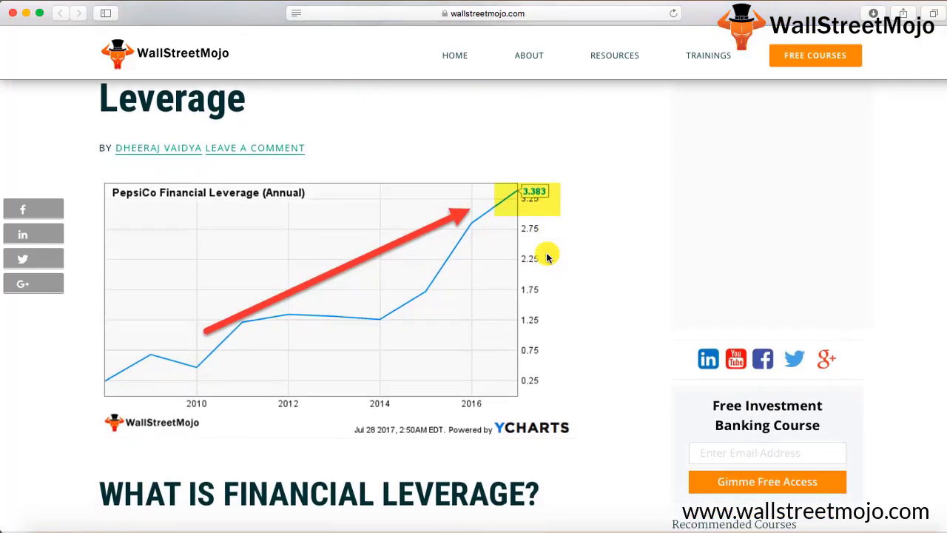
scroll(547, 255, "down", 20)
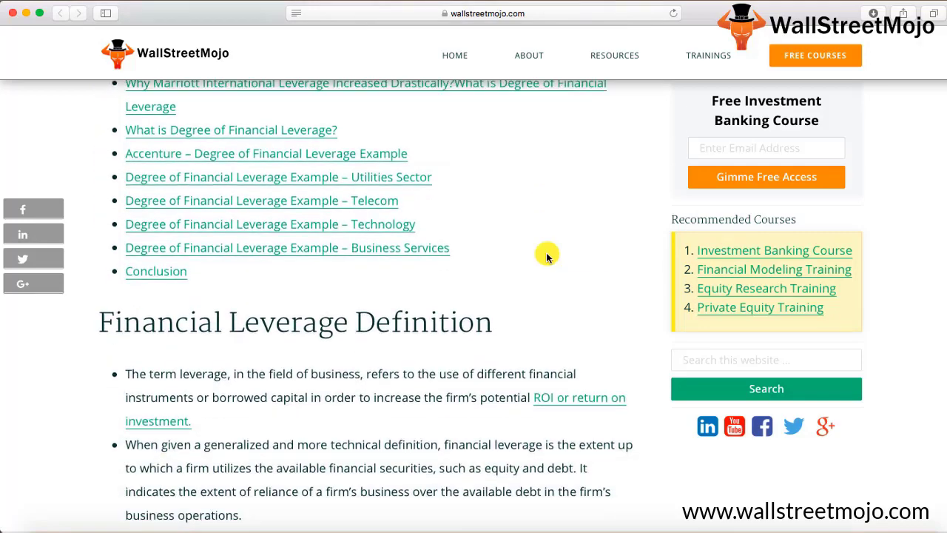
scroll(475, 311, "down", 2)
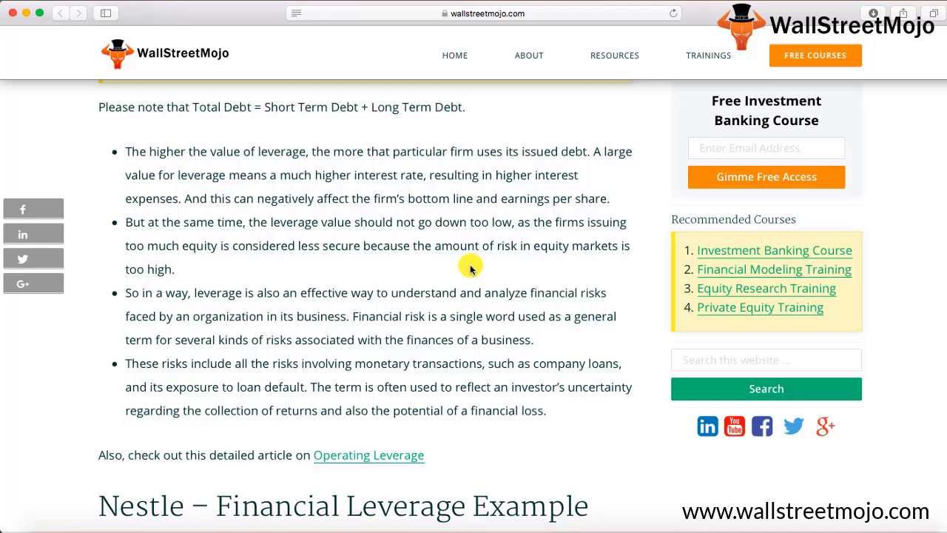
scroll(508, 259, "down", 5)
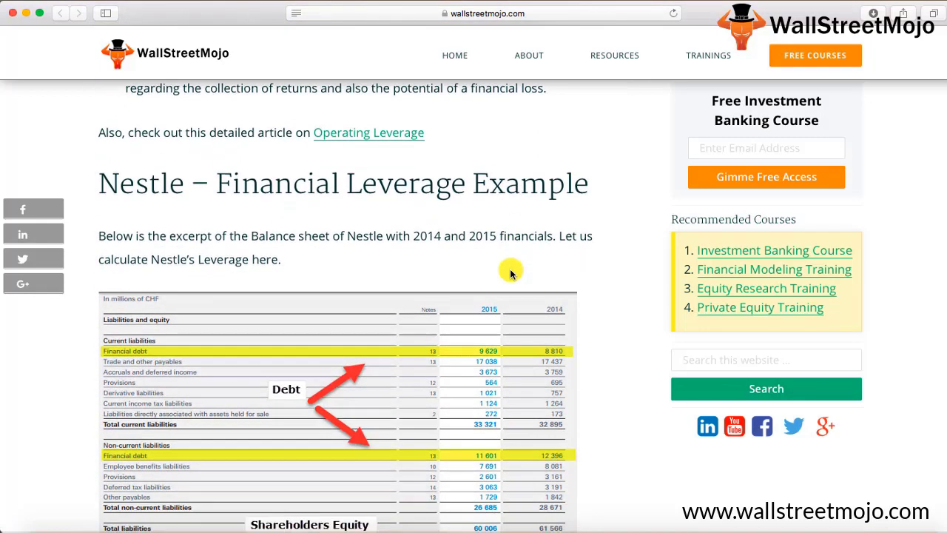
scroll(510, 272, "down", 1)
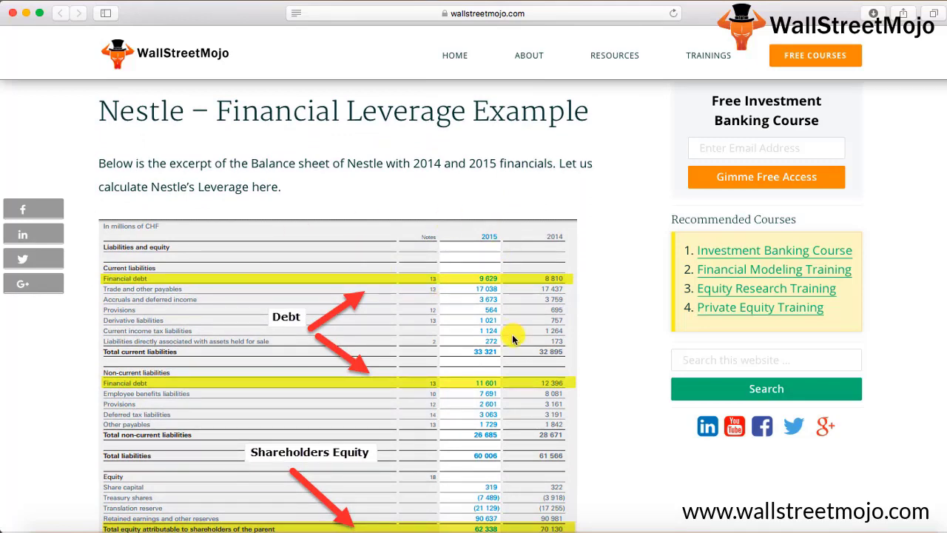
scroll(513, 339, "down", 1)
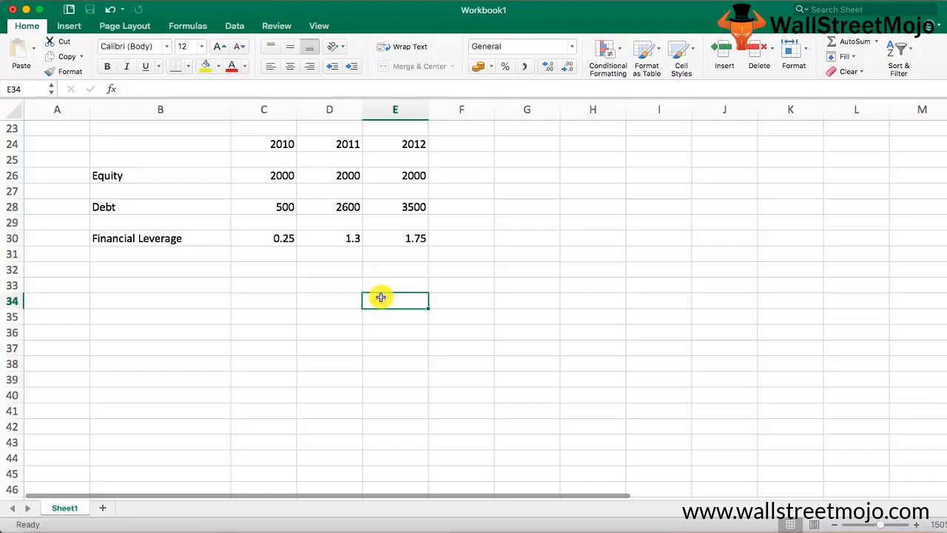
In the Excel sheet, enter the years 2014 and 2015 as column headings in D34:E34.
key("Left")
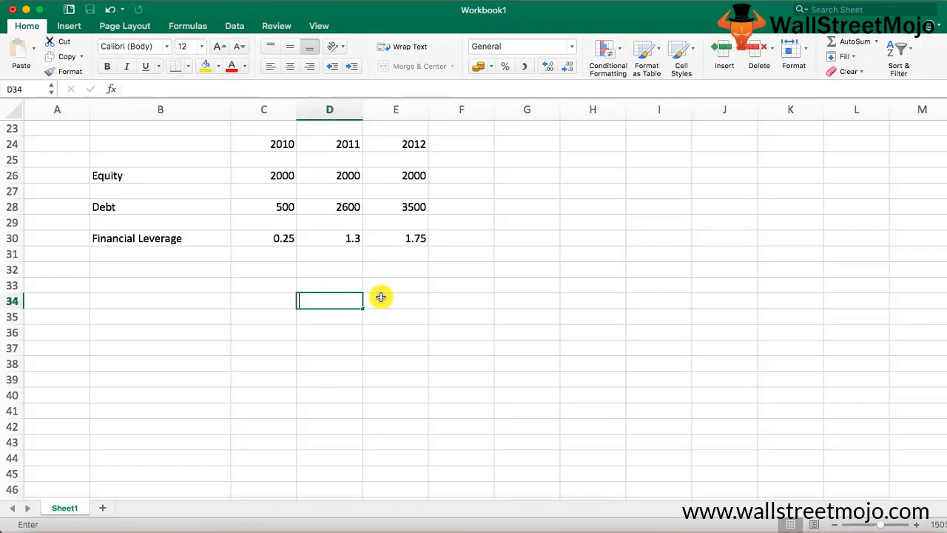
type("2014")
key("Tab")
type("2015")
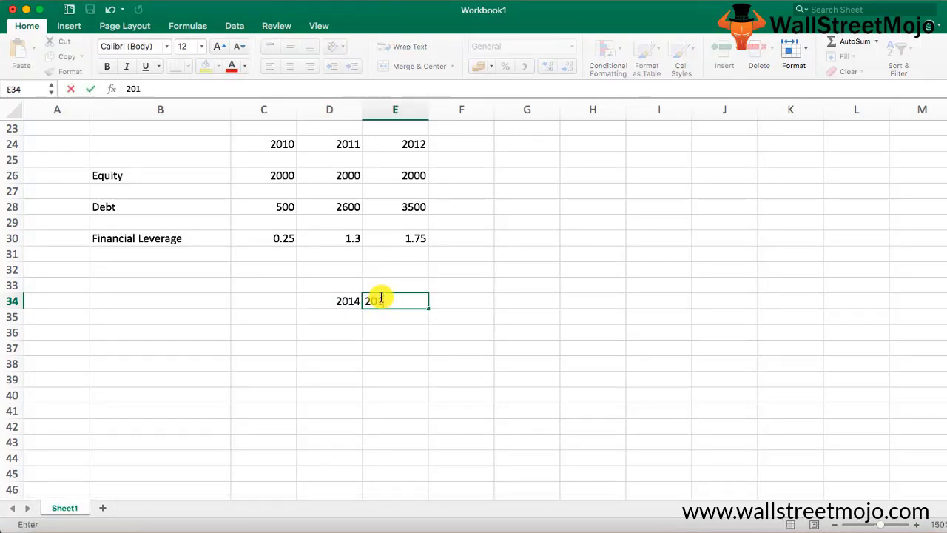
key("Return")
Enter the row label "Debt" in B36.
key("Down")
key("Left")
key("Left")
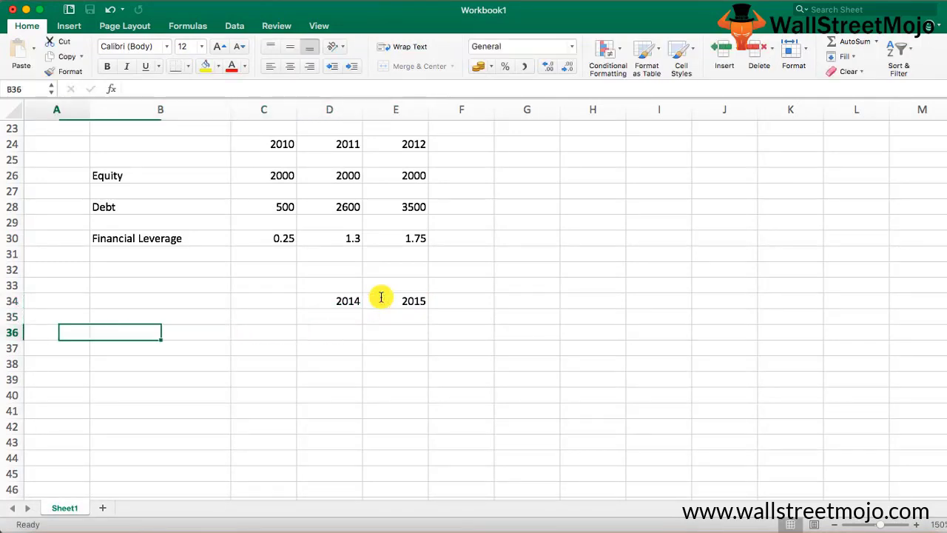
type("Debt")
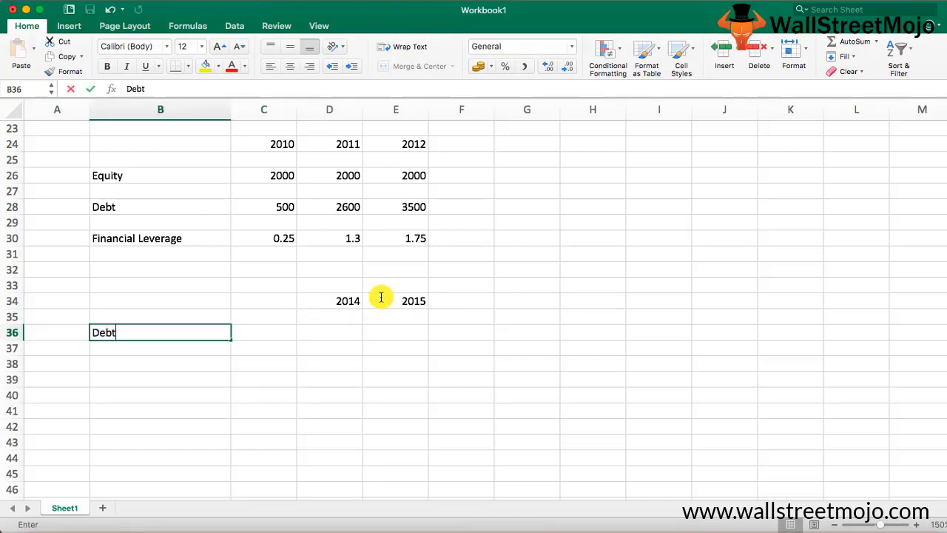
key("Return")
Enter the row label "Equity" in B40.
key("Down")
key("Down")
key("Down")
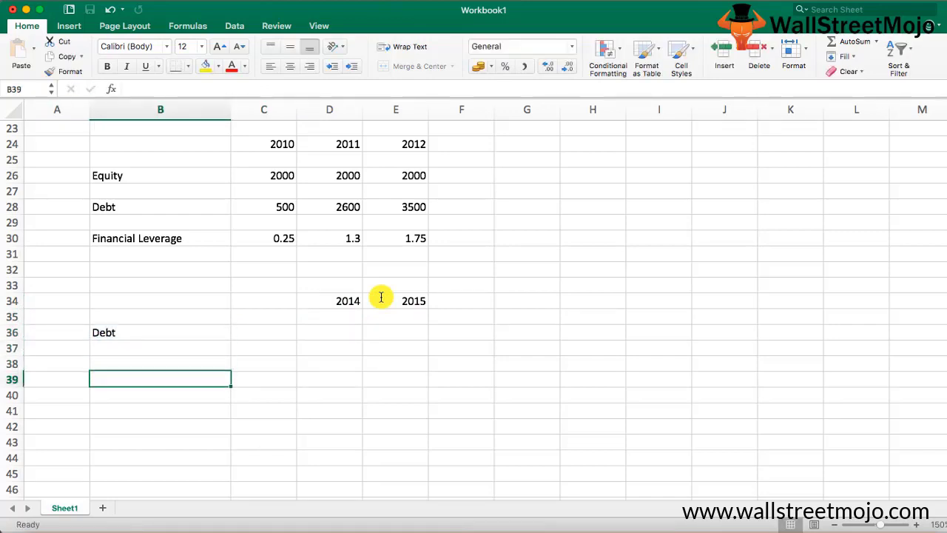
type("Equity")
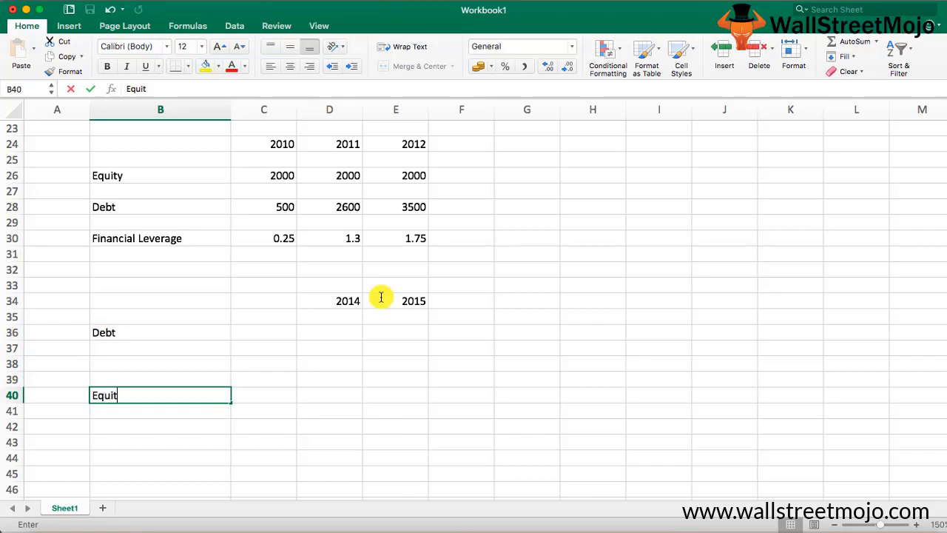
key("Tab")
key("Tab")
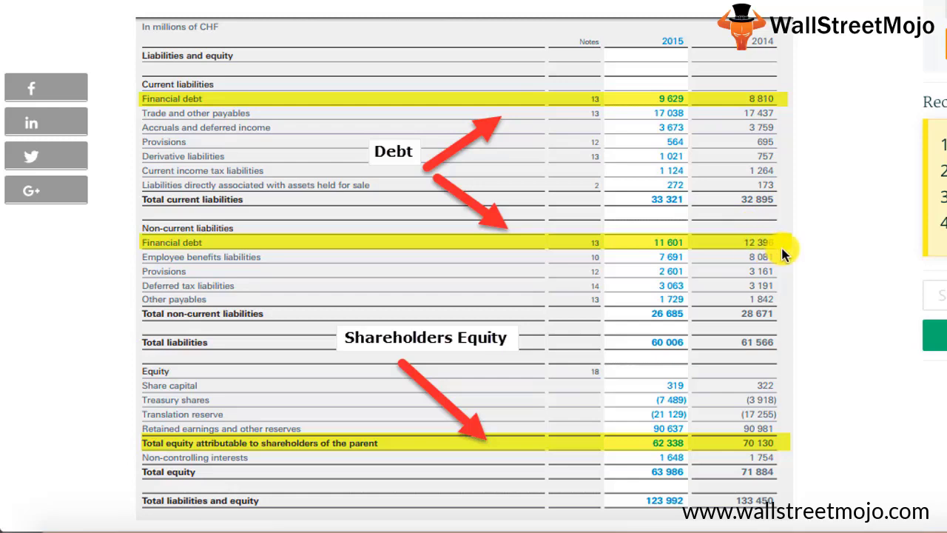
Examine the highlighted financial debt and shareholders' equity rows for 2015 and 2014 in Nestle's balance sheet on the web article.
scroll(785, 254, "down", 1)
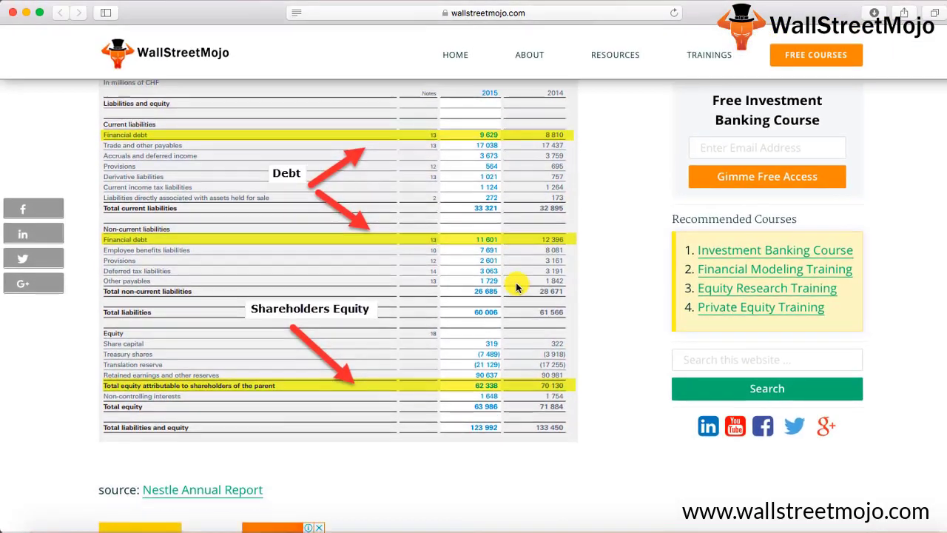
scroll(709, 239, "down", 1)
scroll(517, 287, "down", 3)
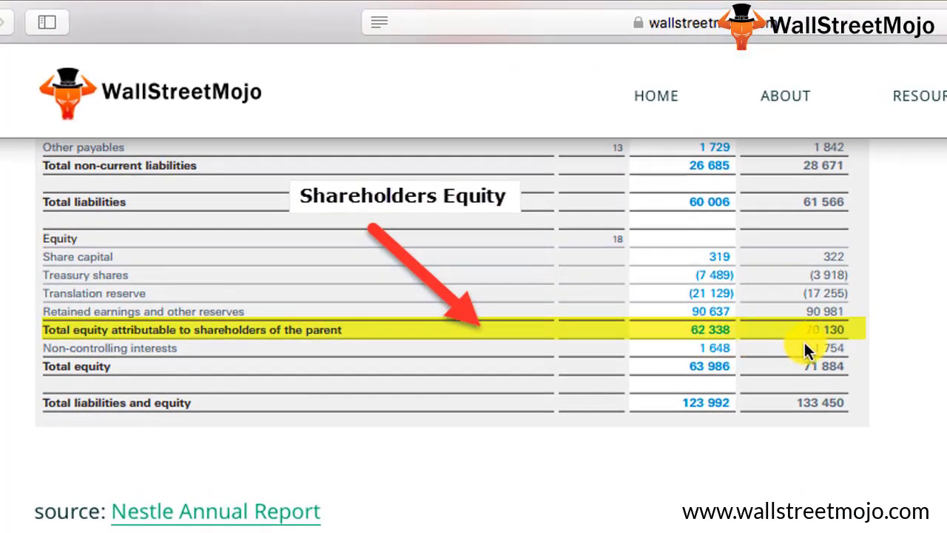
scroll(819, 344, "up", 5)
scroll(818, 342, "up", 5)
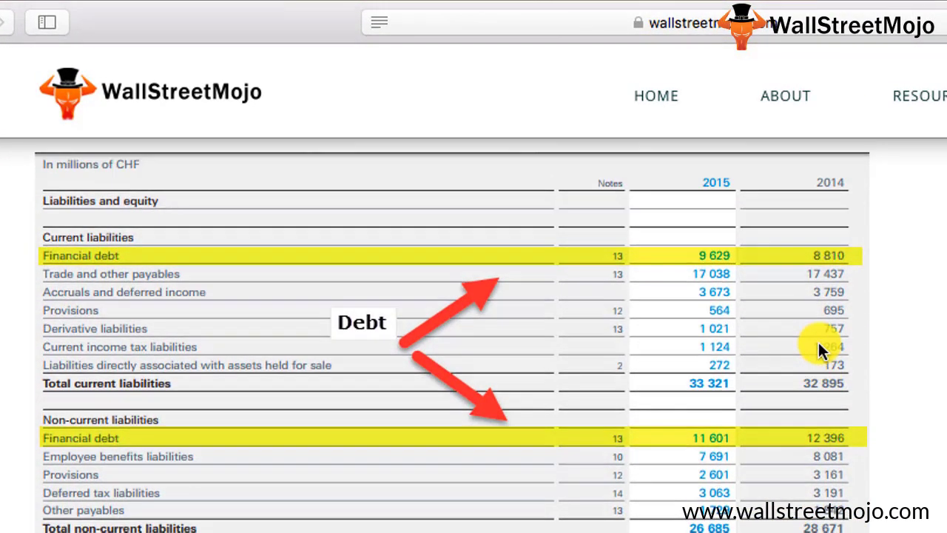
scroll(839, 478, "down", 15)
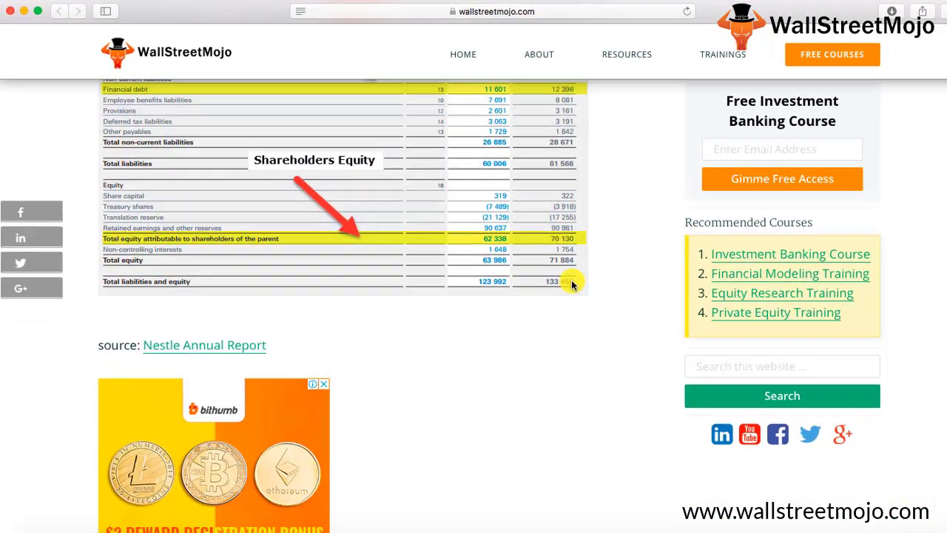
Review the article's Nestle total debt to shareholder's equity calculation for 2015 and 2014 below the balance sheet.
scroll(566, 279, "down", 4)
scroll(567, 279, "down", 1)
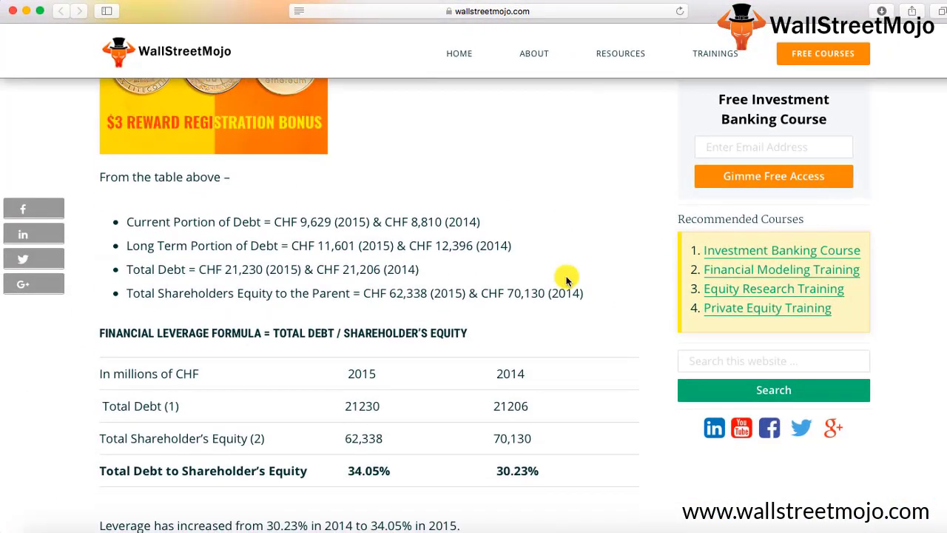
scroll(391, 415, "down", 2)
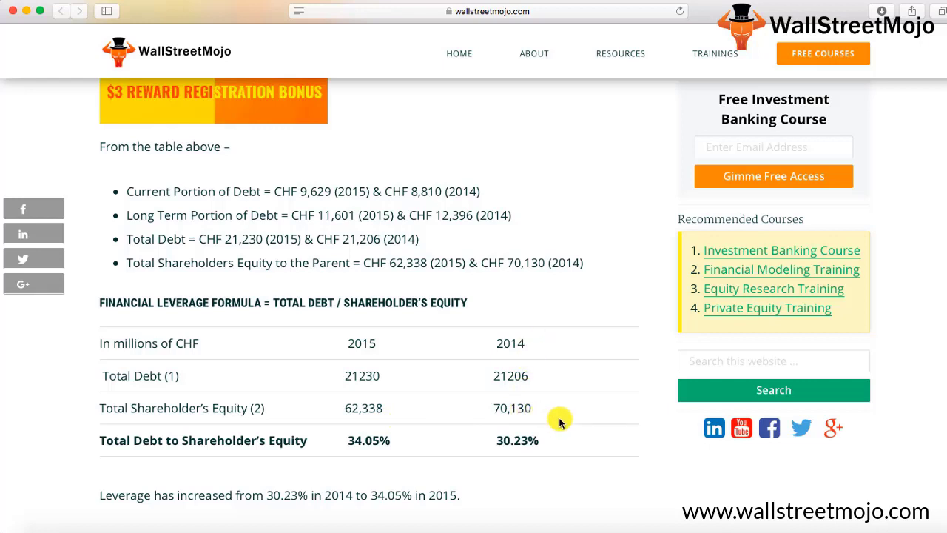
scroll(559, 422, "down", 2)
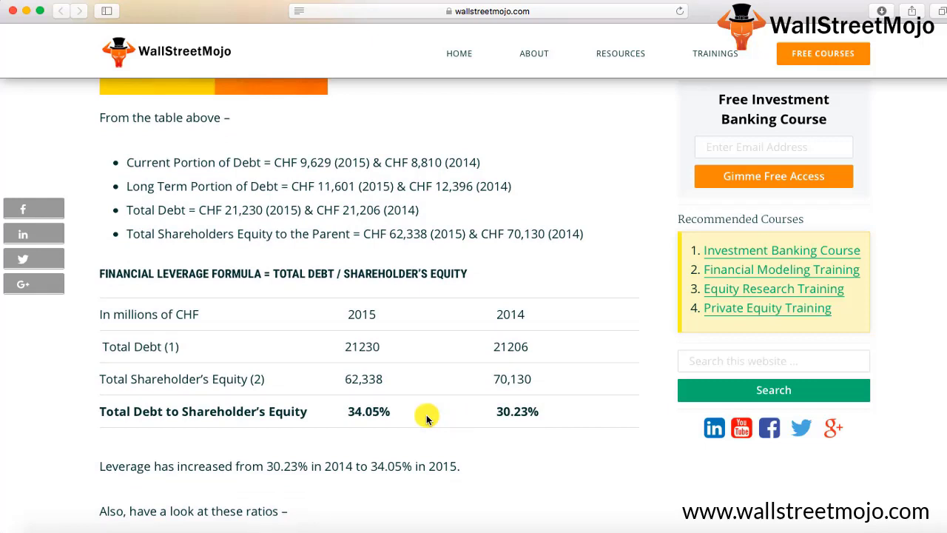
scroll(427, 419, "down", 2)
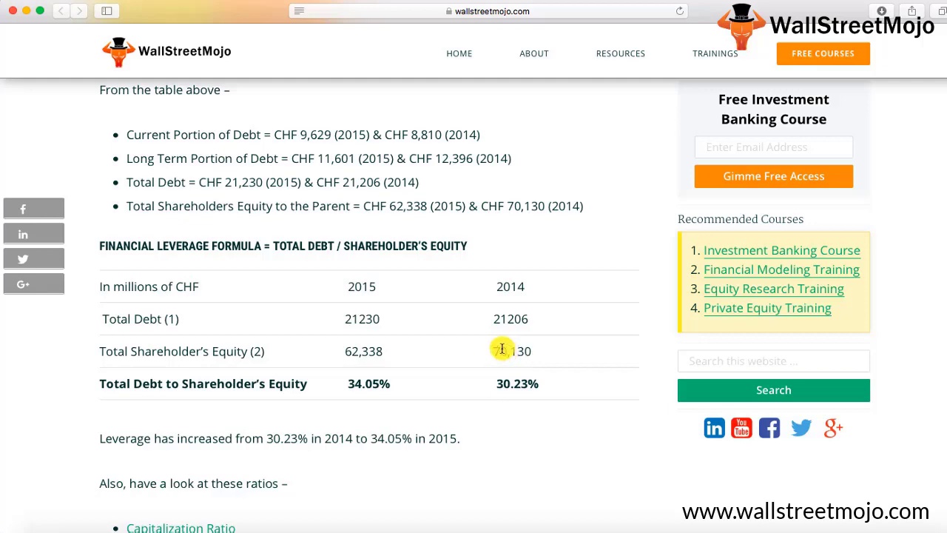
scroll(570, 259, "up", 2)
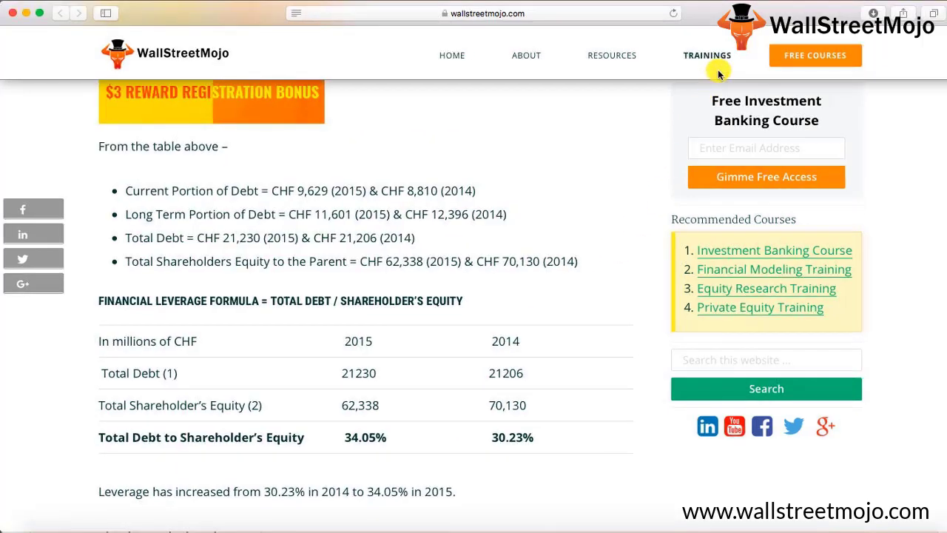